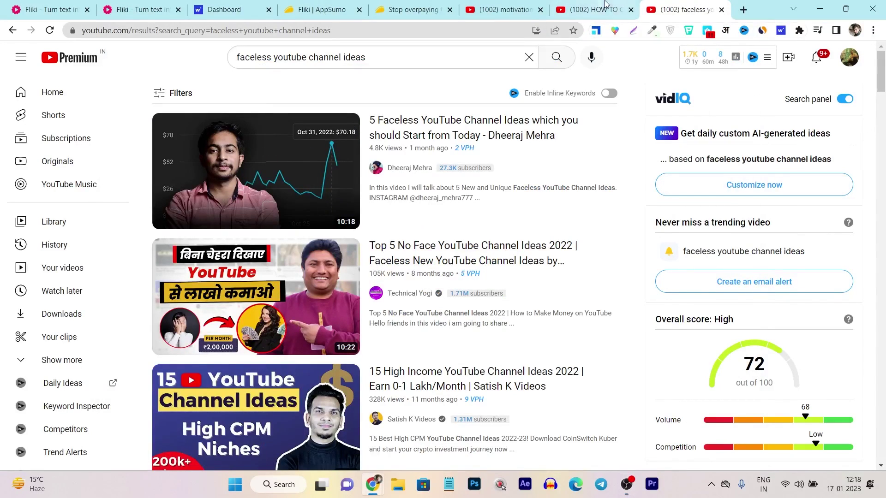
Step: Look over the YouTube results for faceless channel ideas and the content types offered on the Writecream dashboard
scroll(510, 184, down, 6)
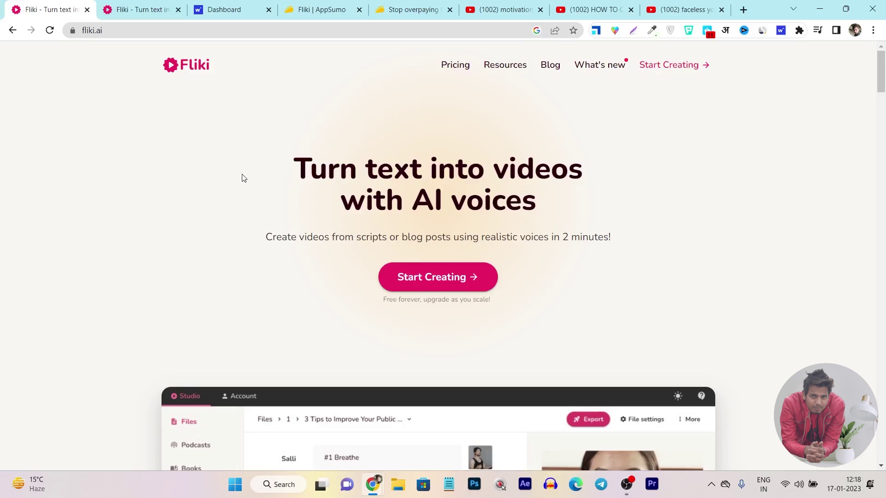
click(223, 9)
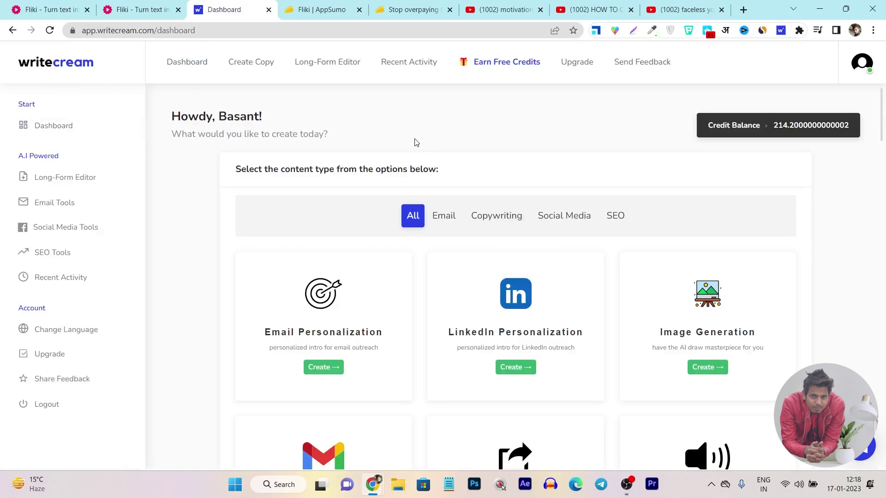
scroll(415, 143, down, 7)
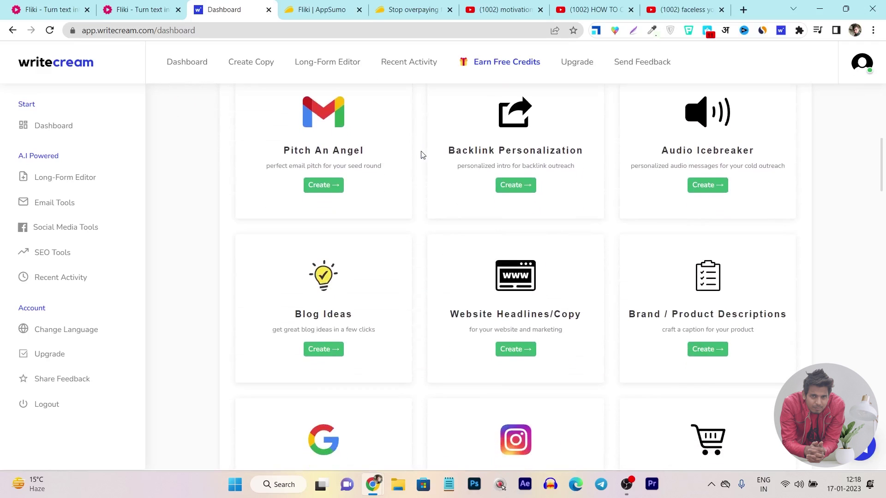
scroll(421, 155, down, 3)
scroll(636, 234, down, 3)
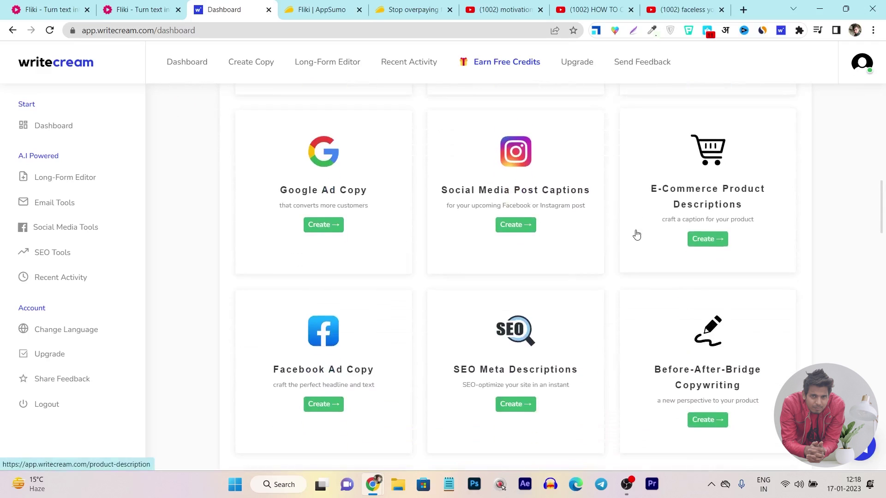
scroll(635, 236, down, 5)
scroll(542, 360, down, 1)
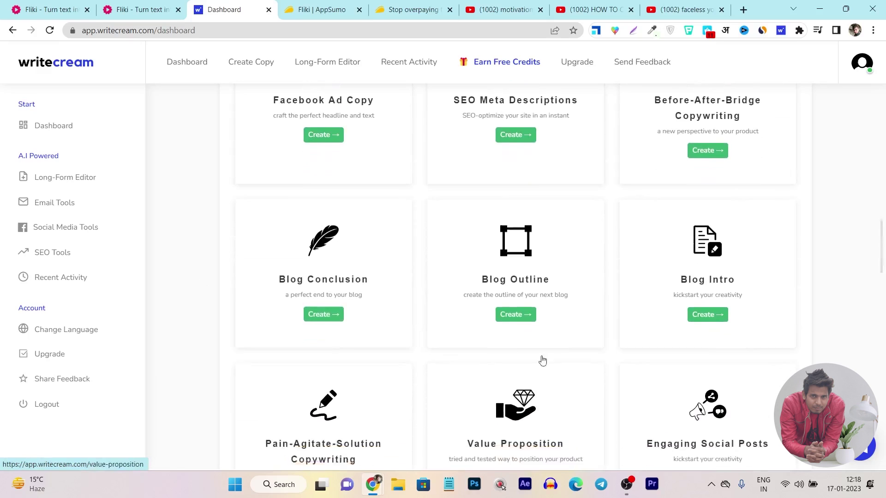
scroll(542, 360, down, 3)
scroll(569, 347, up, 8)
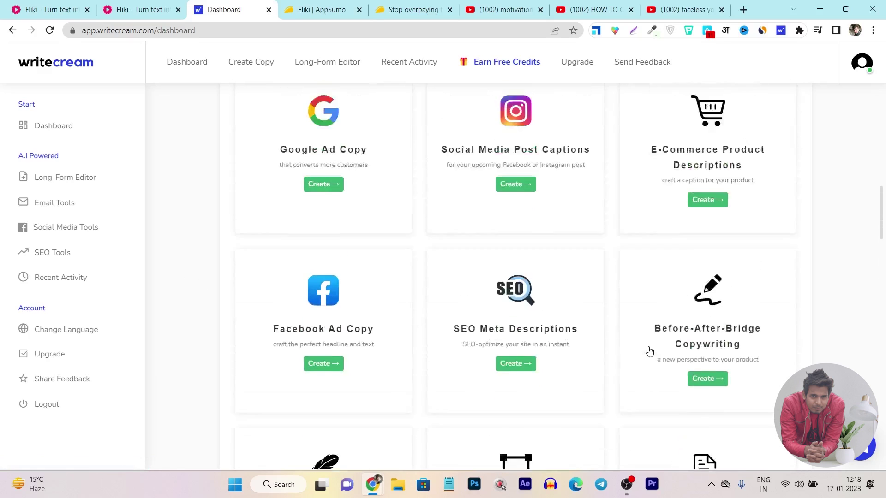
scroll(649, 352, up, 5)
click(595, 9)
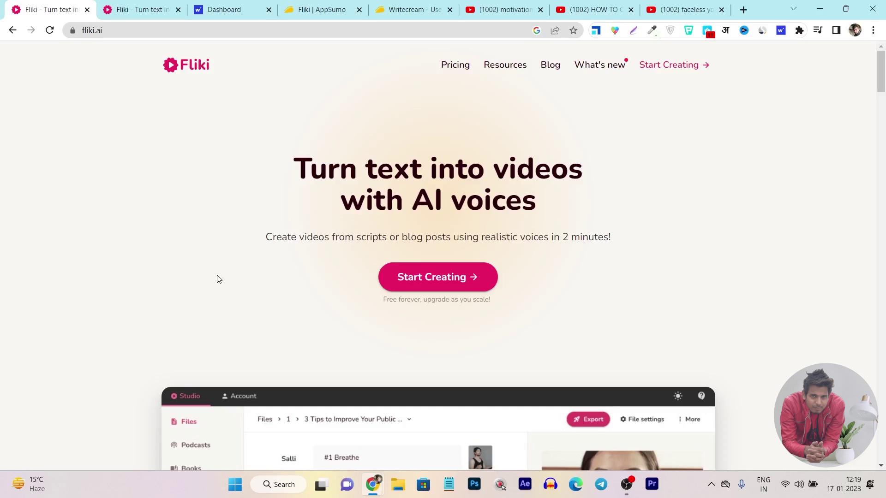
click(226, 7)
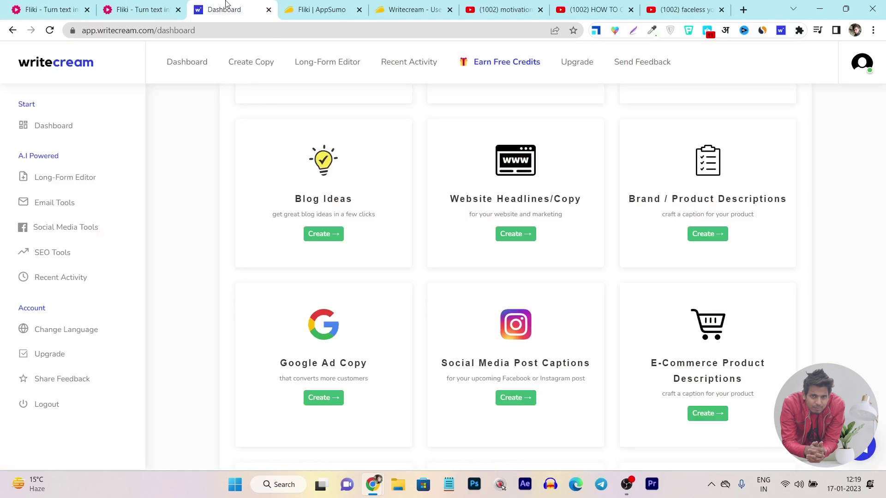
Step: Compare the AppSumo lifetime deal pages for Fliki and Writecream, including their descriptions and prices
click(314, 11)
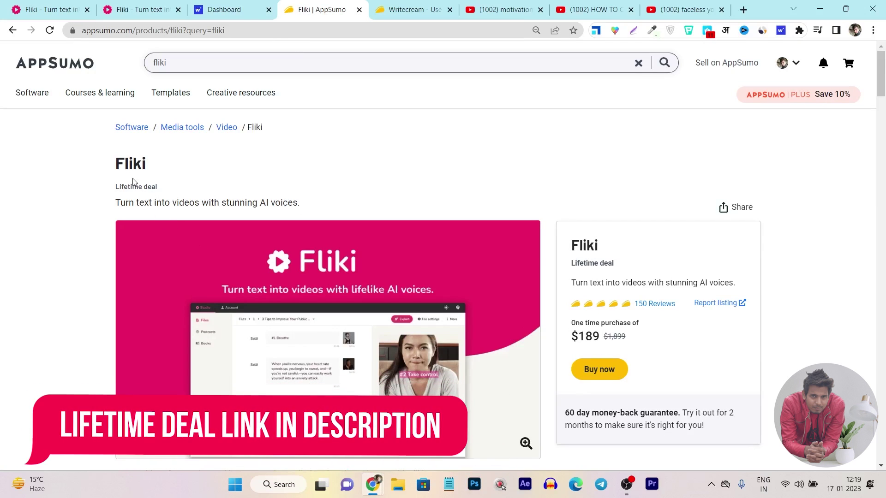
scroll(606, 352, down, 5)
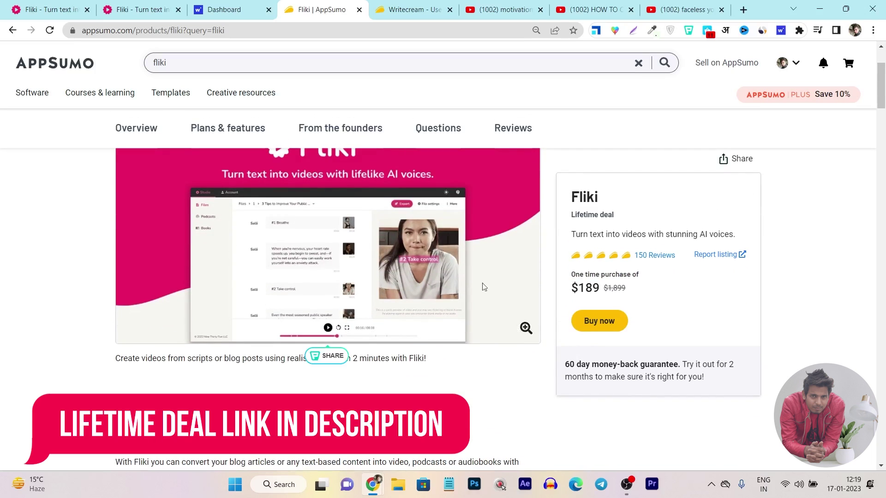
click(408, 9)
scroll(543, 263, down, 3)
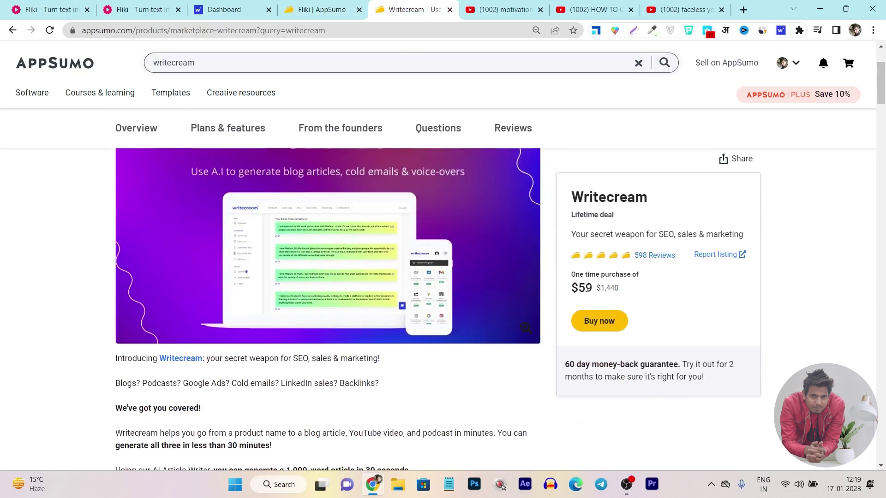
click(318, 10)
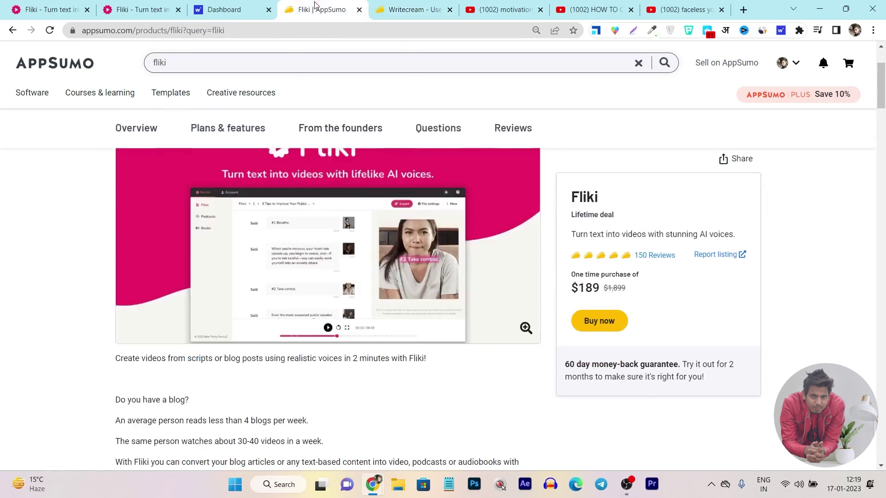
scroll(626, 276, up, 2)
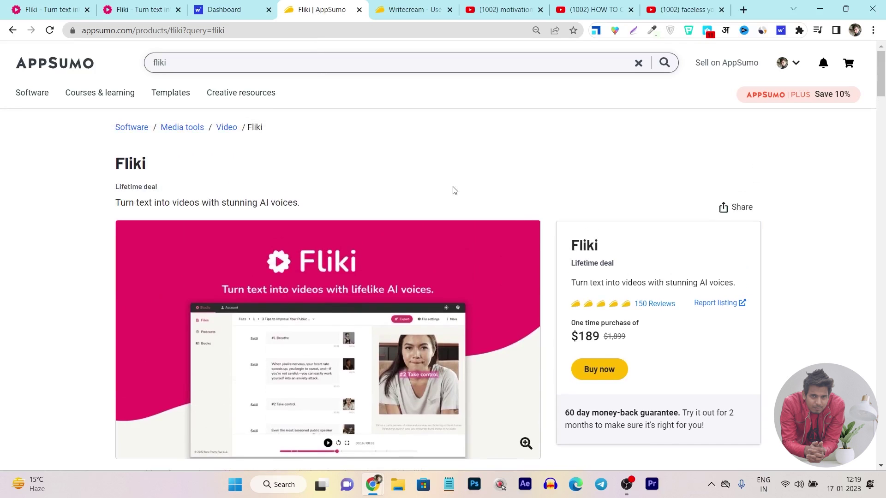
click(416, 10)
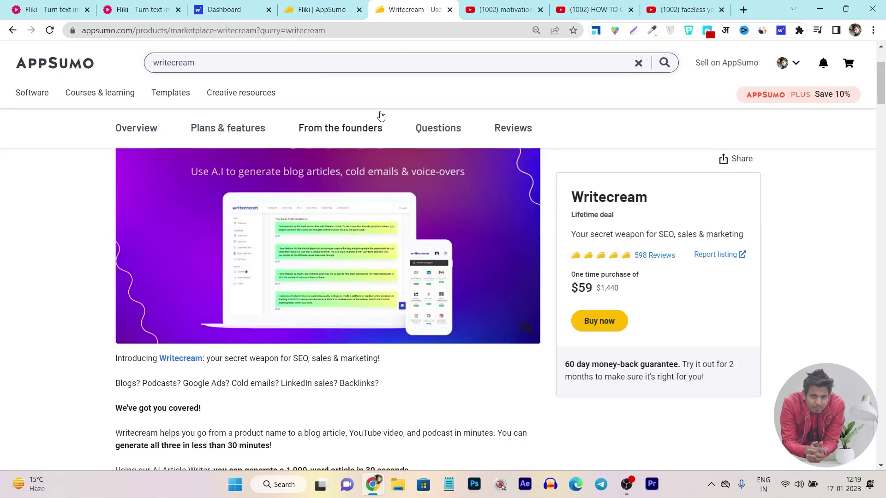
Step: Look through the YouTube search results for "motivational video" to examine existing faceless videos
click(502, 10)
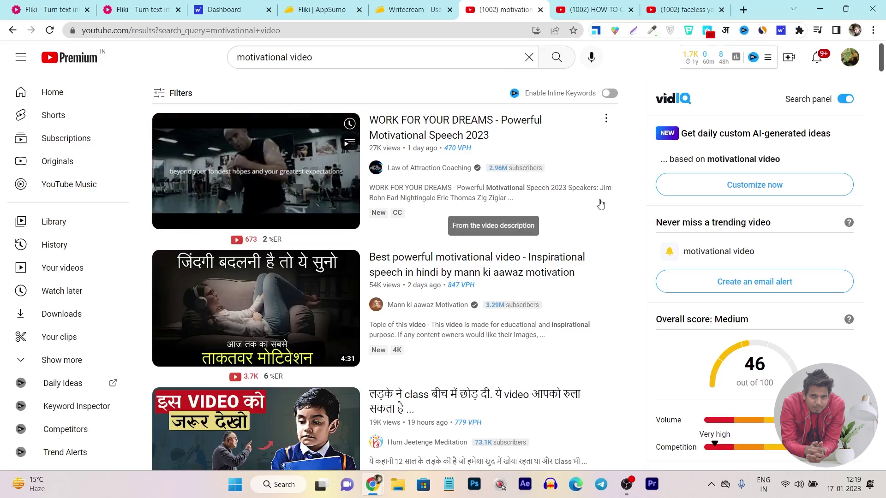
scroll(600, 204, down, 3)
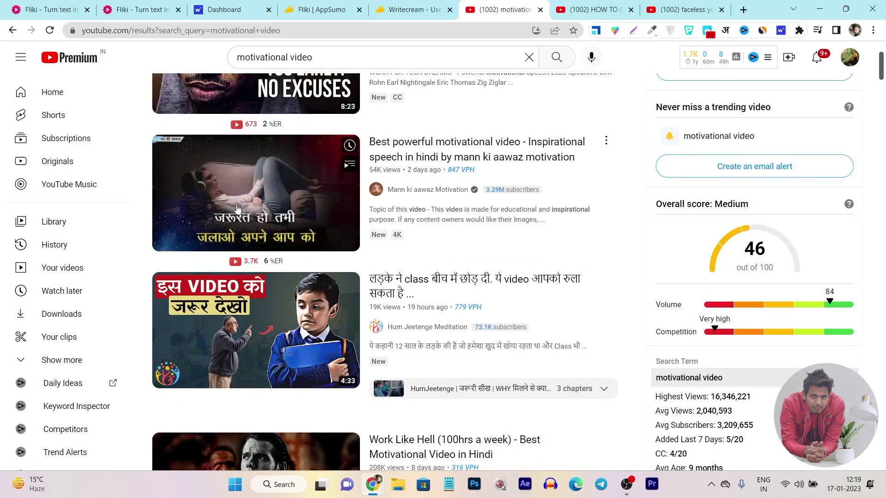
scroll(569, 221, up, 3)
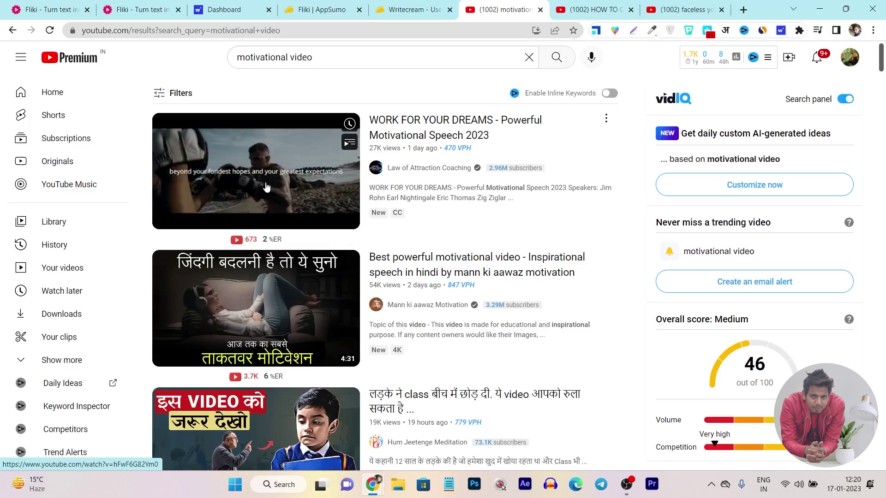
Step: Play the Words of Wisdom video on controlling thoughts, skip ahead through several scenes to sample its style, and pause it
click(589, 6)
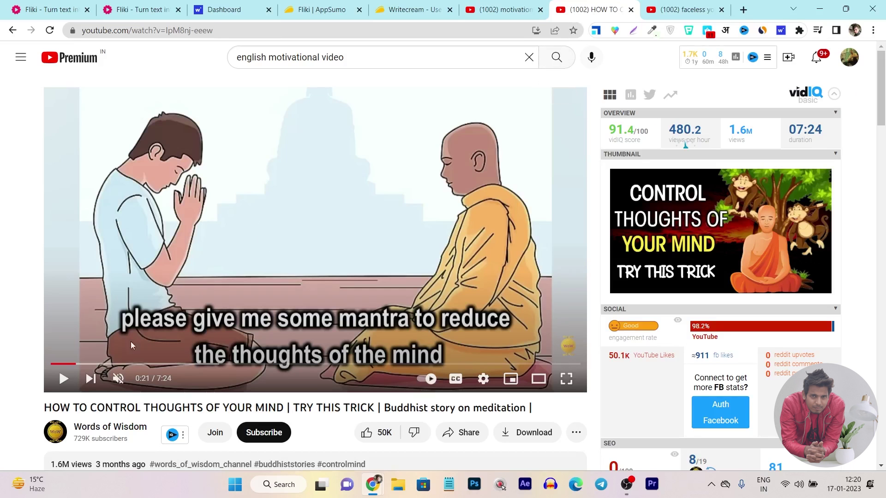
click(64, 386)
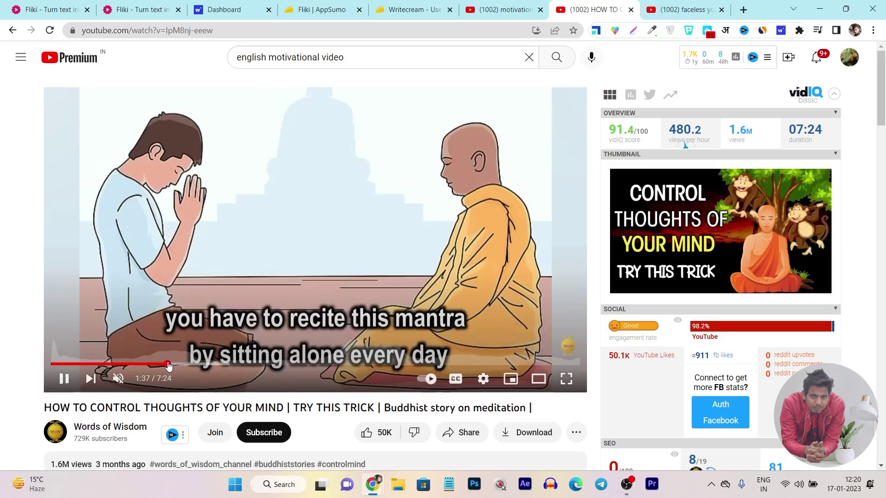
click(169, 364)
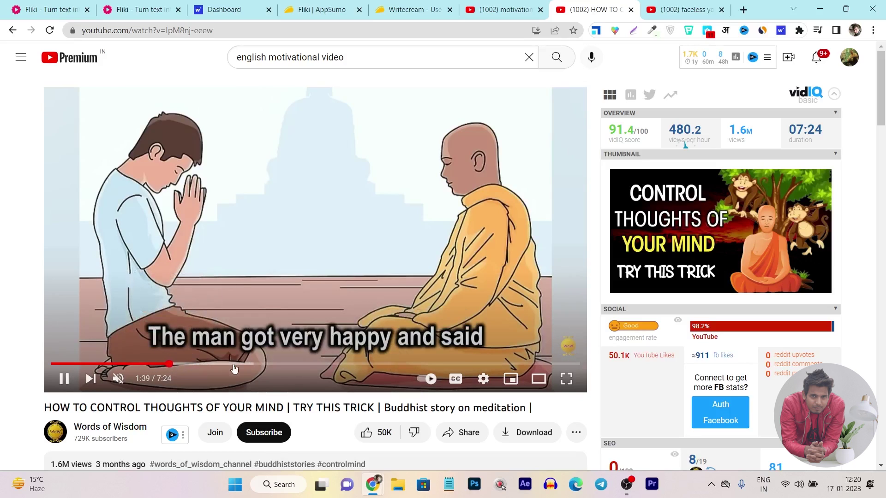
click(217, 364)
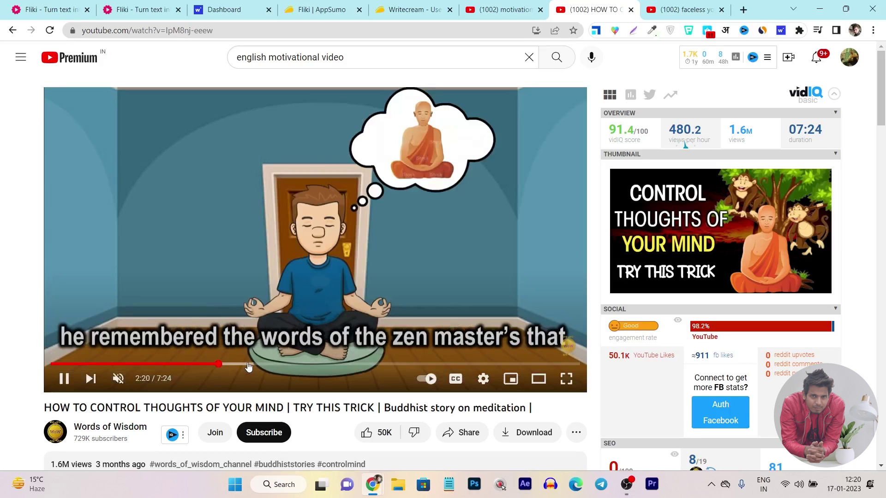
click(252, 364)
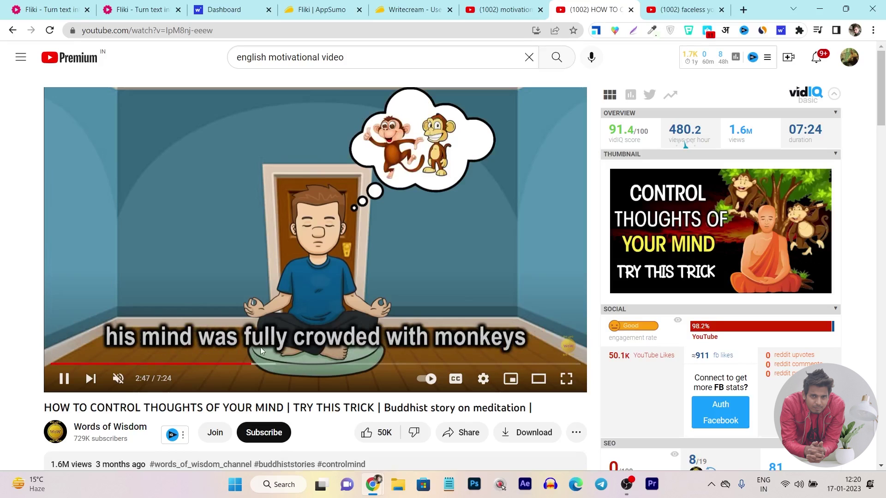
key(space)
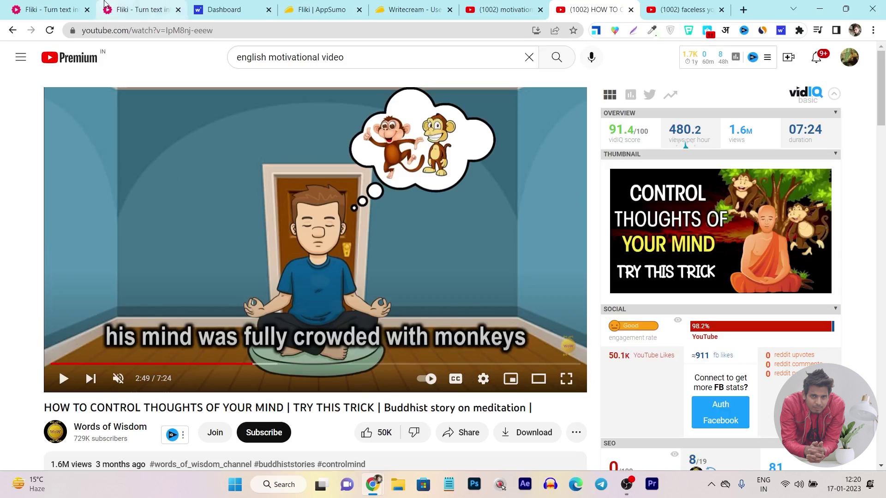
Step: Switch to the Writecream dashboard, filter the content types to SEO and open ChatGenie
click(134, 13)
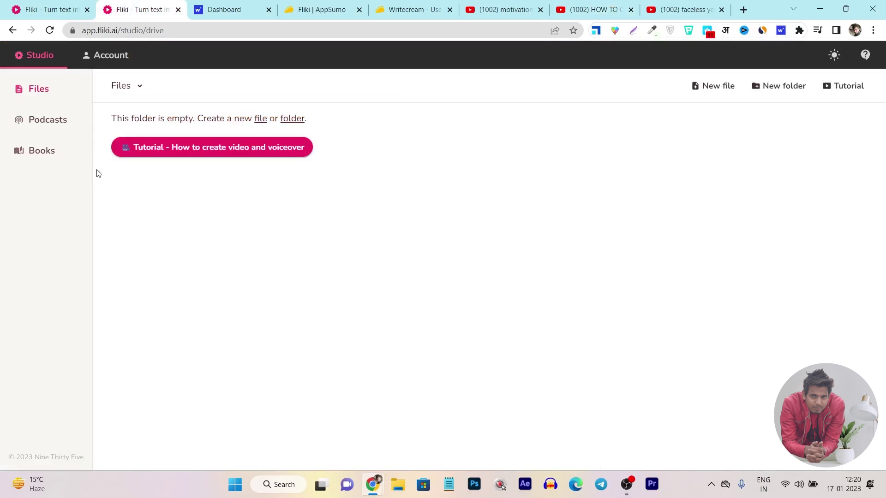
click(222, 4)
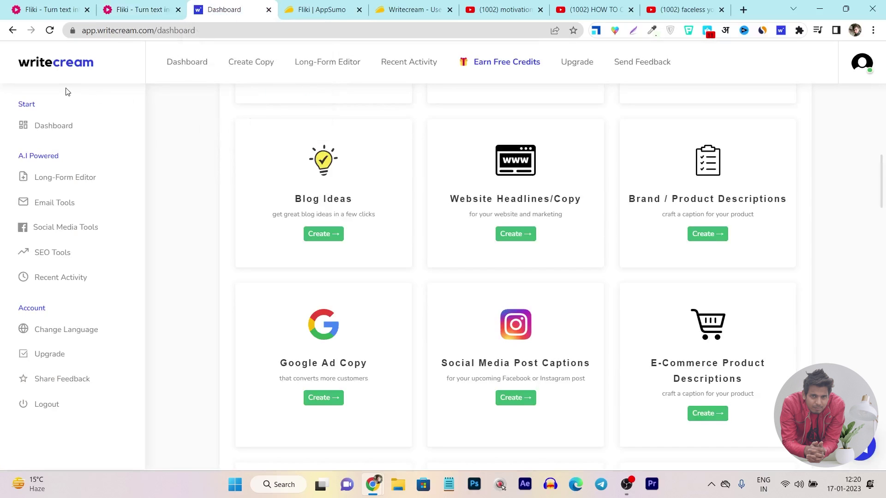
scroll(539, 200, up, 9)
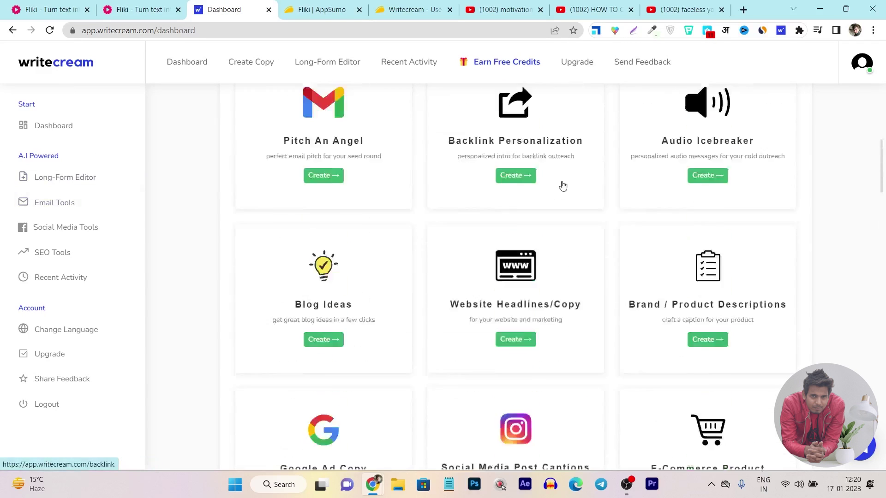
click(614, 162)
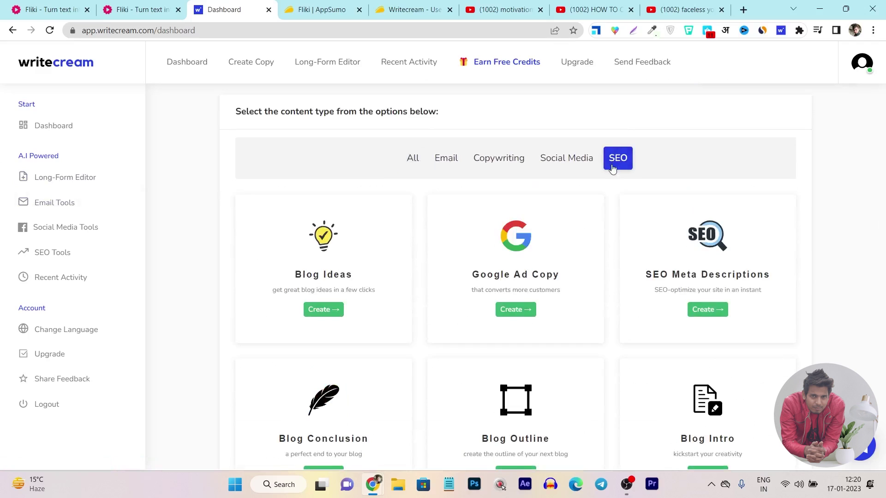
scroll(546, 318, down, 5)
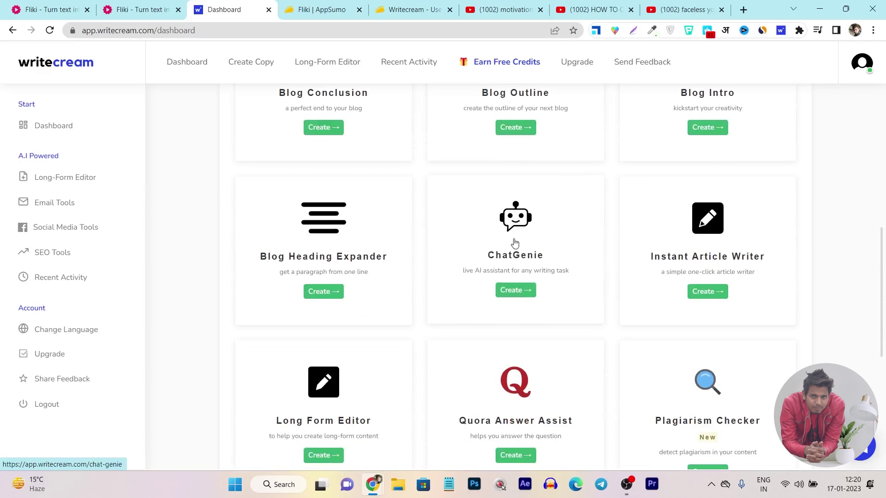
click(526, 241)
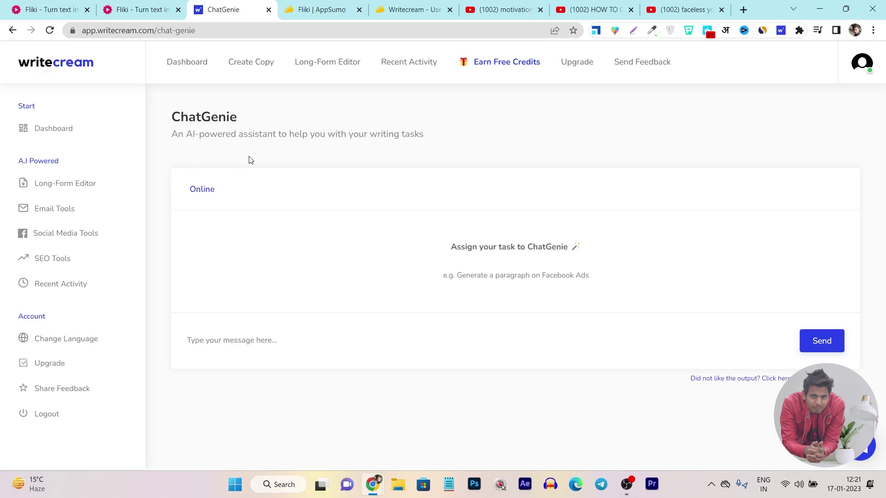
Step: Send ChatGenie the request "motivation video ideas on buddha"
click(250, 340)
text(m)
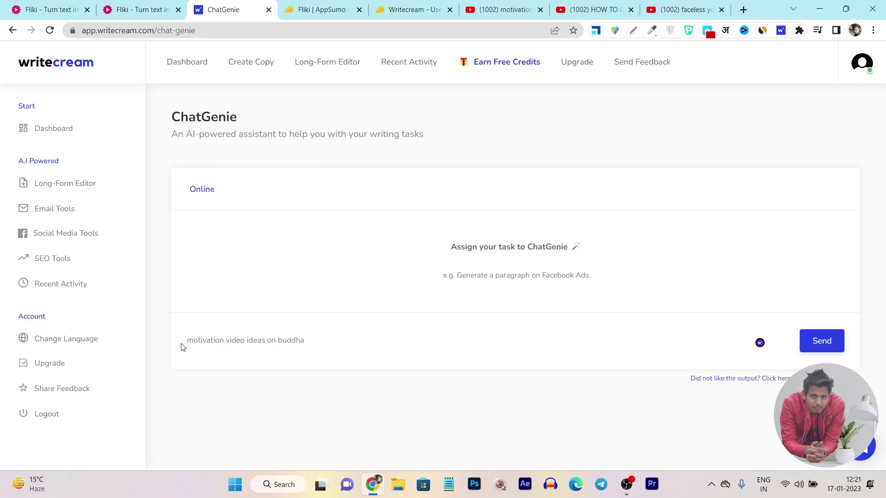
click(832, 346)
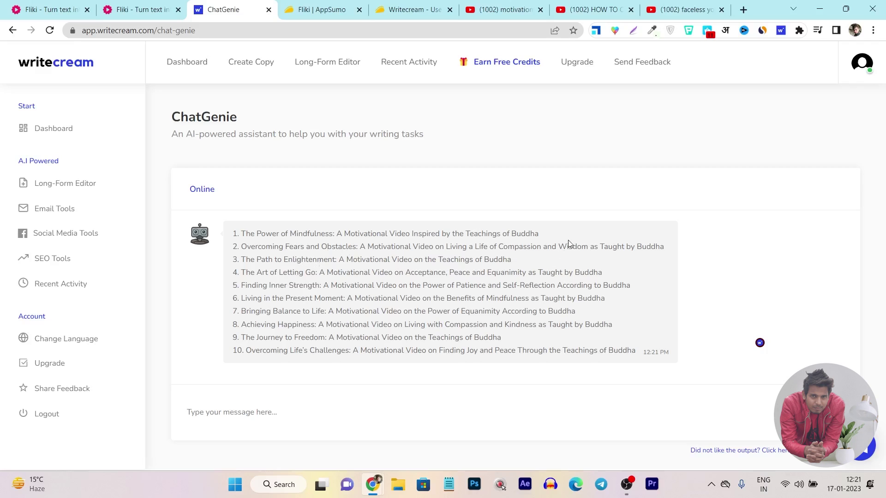
Step: Copy the first suggested title, "The Power of Mindfulness: A Motivational Video Inspired by the Teachings of Buddha", and request a detailed video outline on it
drag(552, 234, 238, 234)
key(ctrl+c)
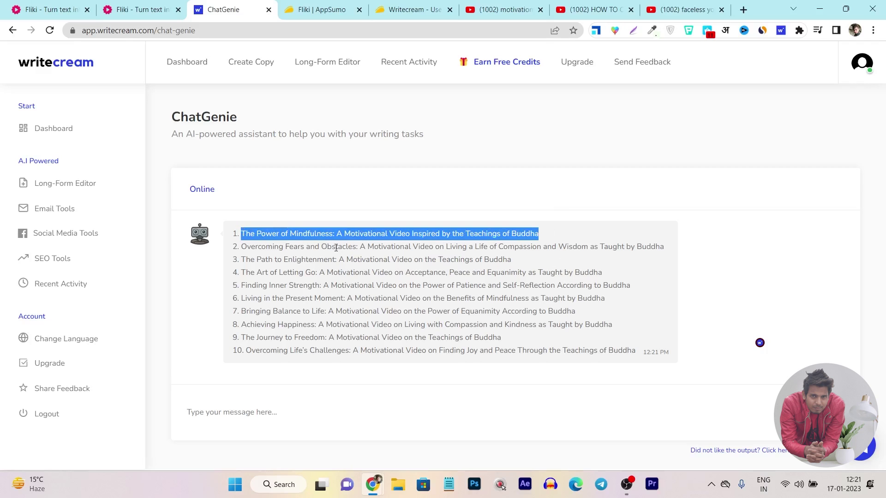
click(262, 421)
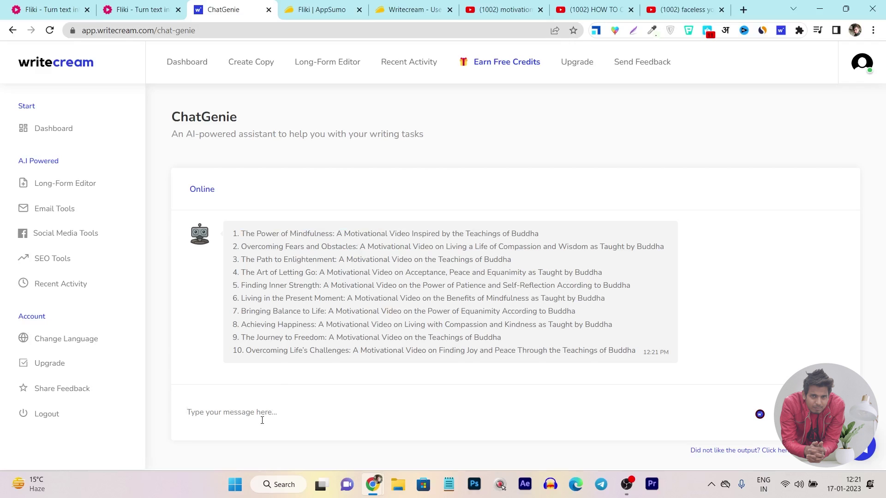
text(w)
key(ctrl+v)
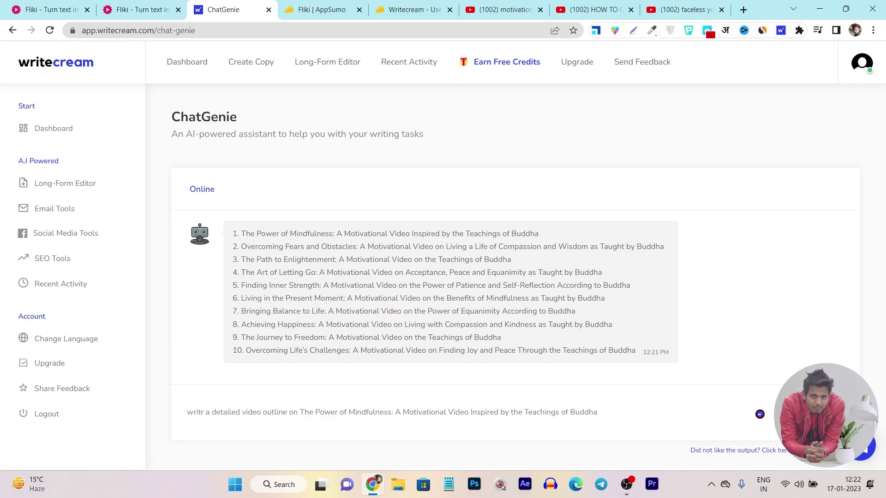
key(Return)
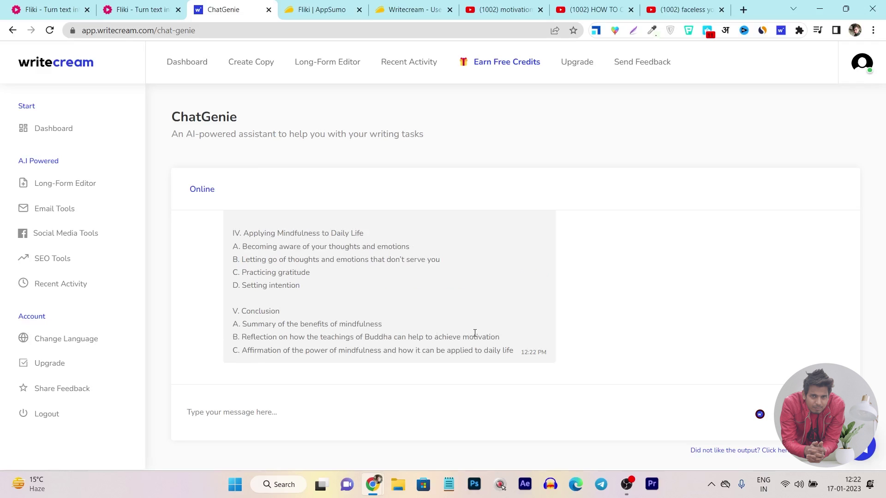
Step: Read through the generated video outline from the Introduction to the Conclusion
scroll(474, 333, up, 6)
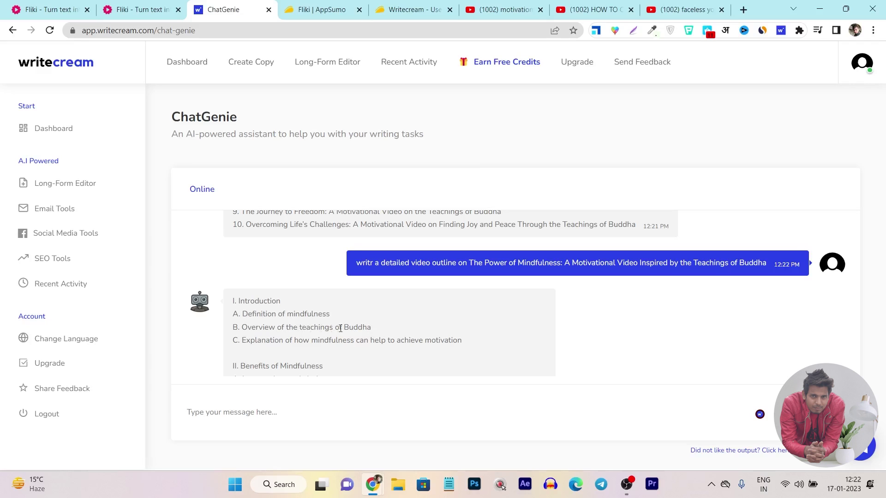
scroll(340, 328, down, 1)
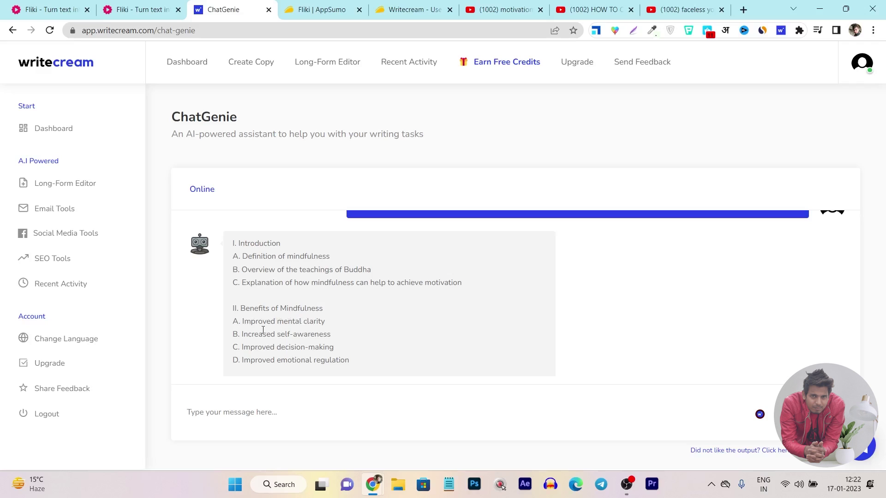
scroll(263, 330, down, 2)
scroll(301, 283, down, 2)
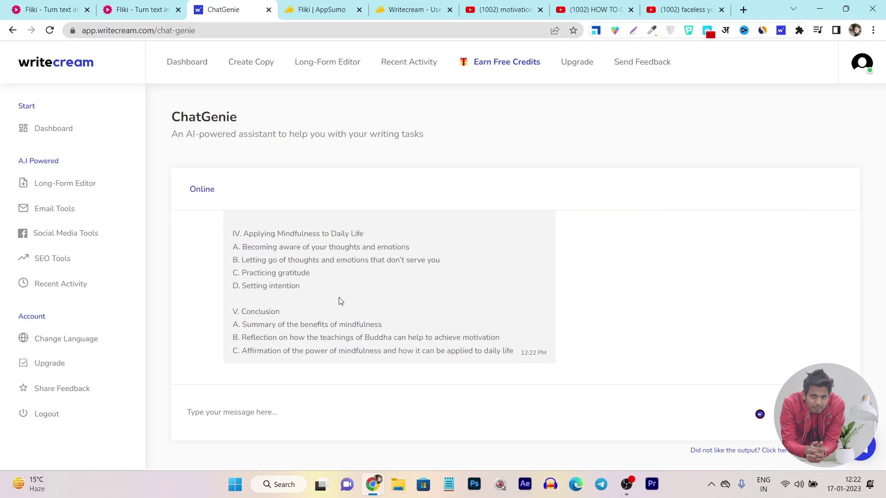
scroll(371, 309, up, 6)
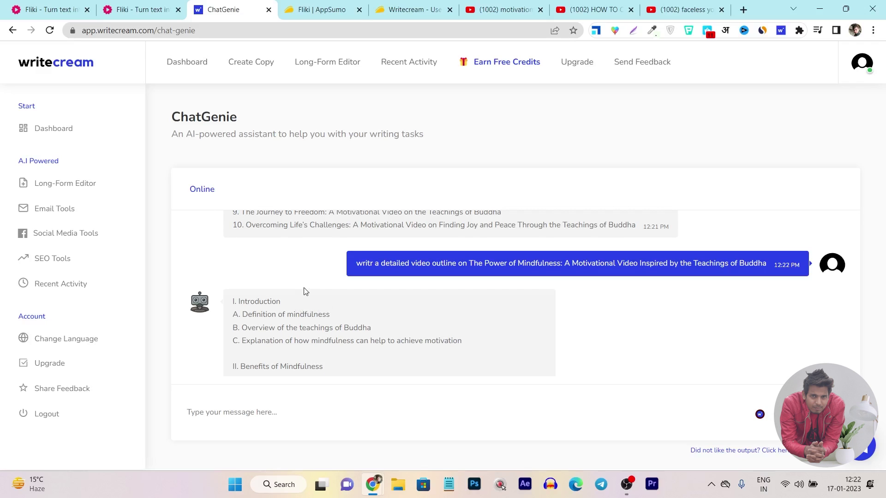
scroll(303, 290, up, 5)
scroll(323, 286, down, 3)
scroll(328, 283, down, 2)
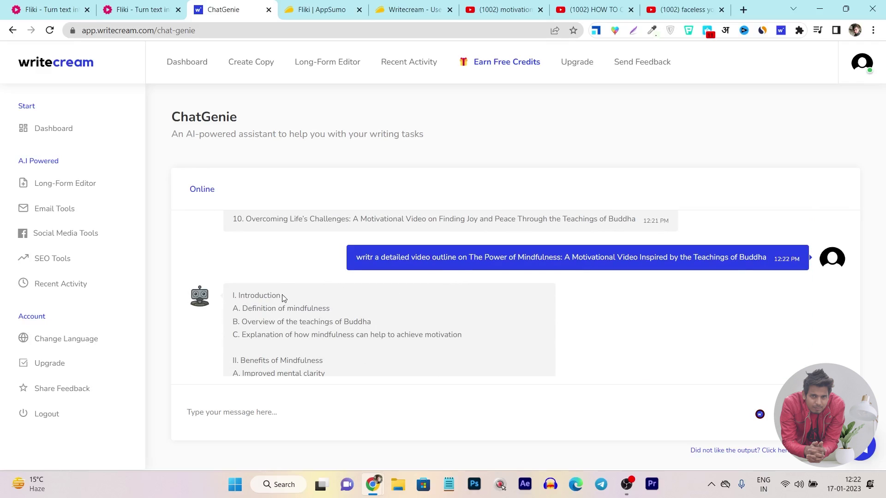
Step: Copy the outline's heading word "Introduction" and paste it into the chat message
drag(282, 296, 234, 296)
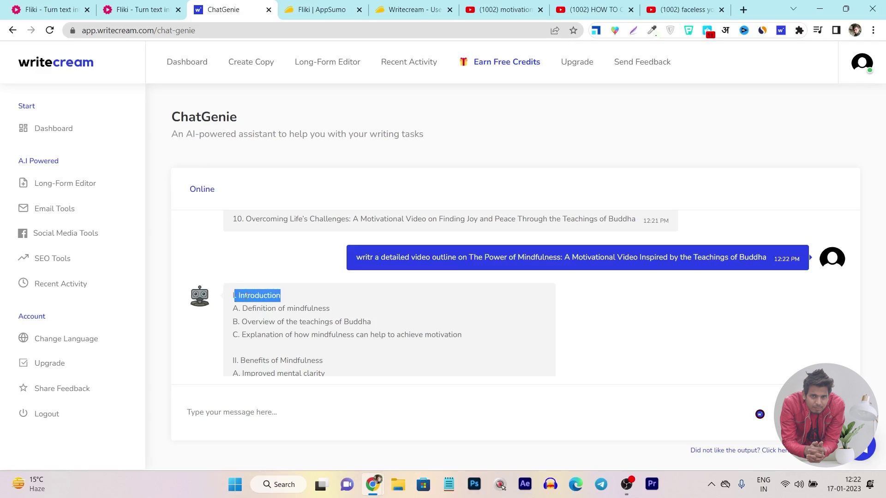
triple_click(252, 296)
click(295, 298)
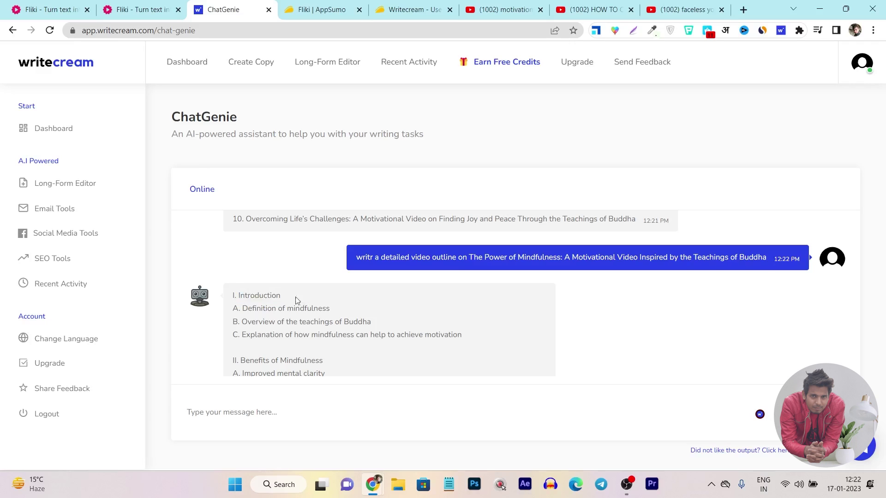
double_click(265, 298)
right_click(266, 297)
click(290, 309)
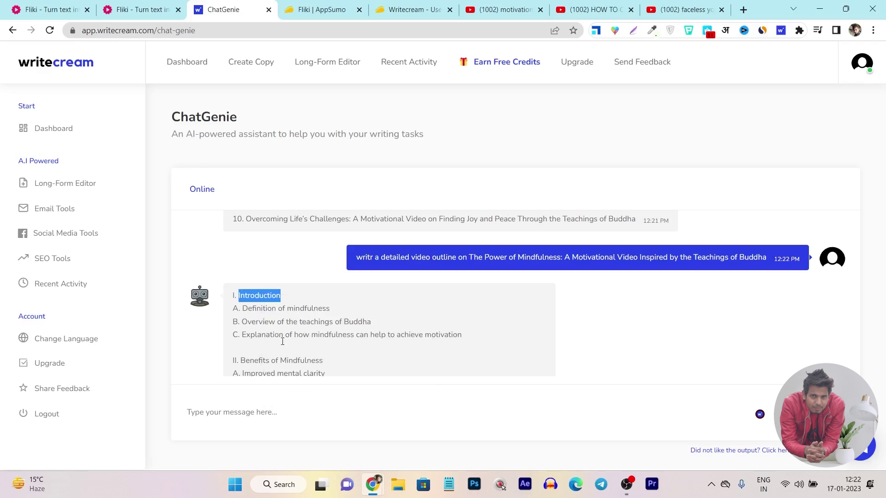
click(248, 431)
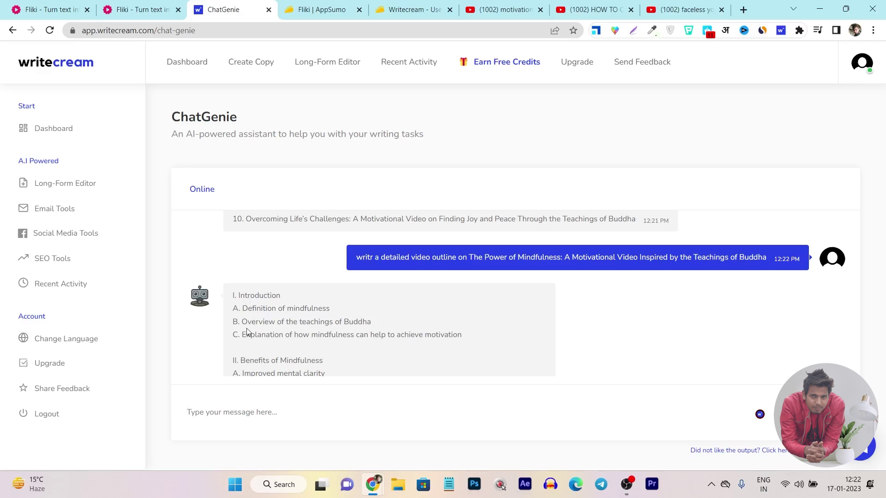
key(ctrl+v)
Step: Send ChatGenie the request "write Introduction with detail on The Power of Mindfulness: A Motivational Video Inspired by the Teachings of Buddha"
double_click(228, 413)
click(248, 414)
click(192, 411)
text(write)
click(286, 413)
text(with deta)
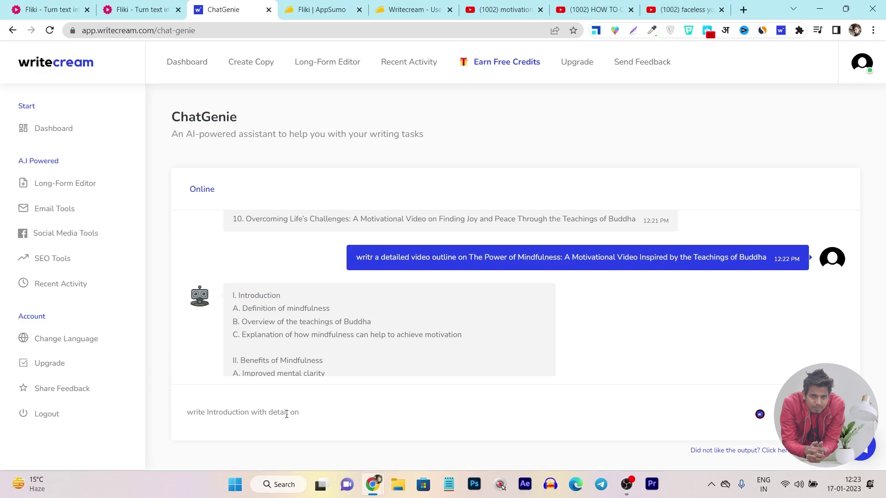
key(super+v)
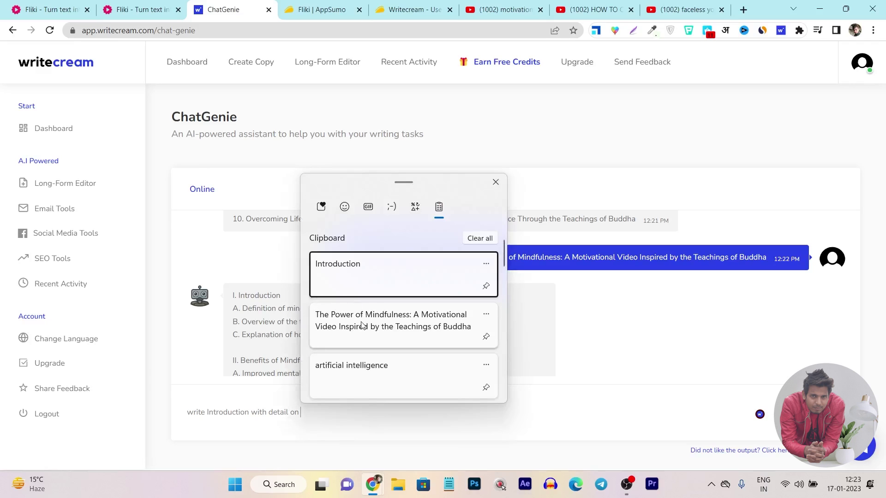
click(400, 329)
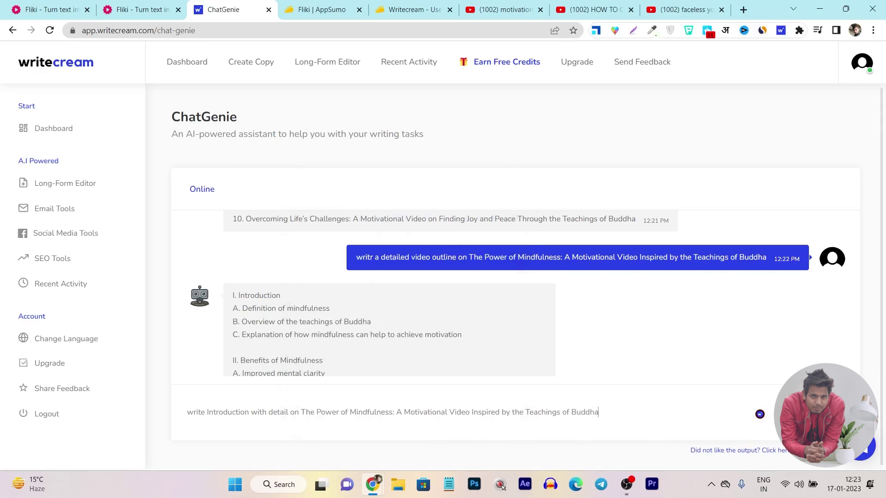
key(Return)
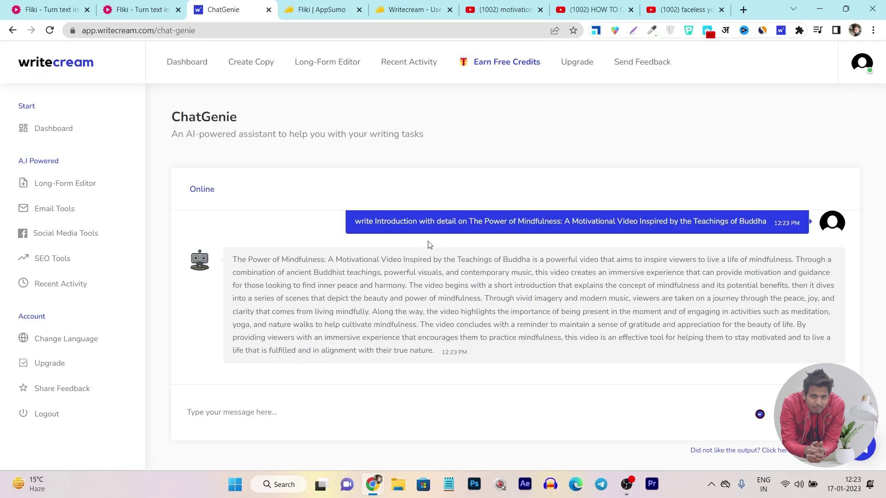
Step: Copy the full introduction paragraph from ChatGenie's latest reply
scroll(385, 275, up, 10)
scroll(265, 263, down, 10)
drag(533, 257, 232, 260)
click(568, 289)
drag(436, 353, 232, 261)
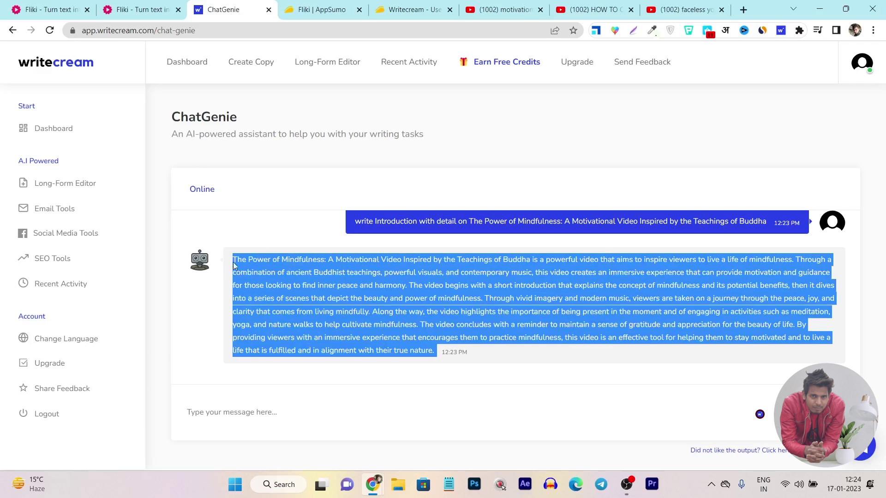
right_click(247, 266)
click(275, 274)
scroll(295, 305, up, 1)
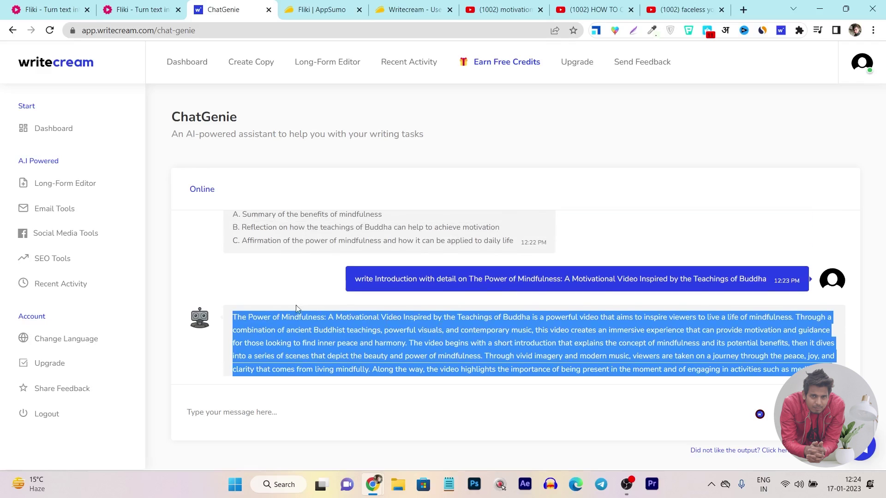
scroll(304, 278, down, 1)
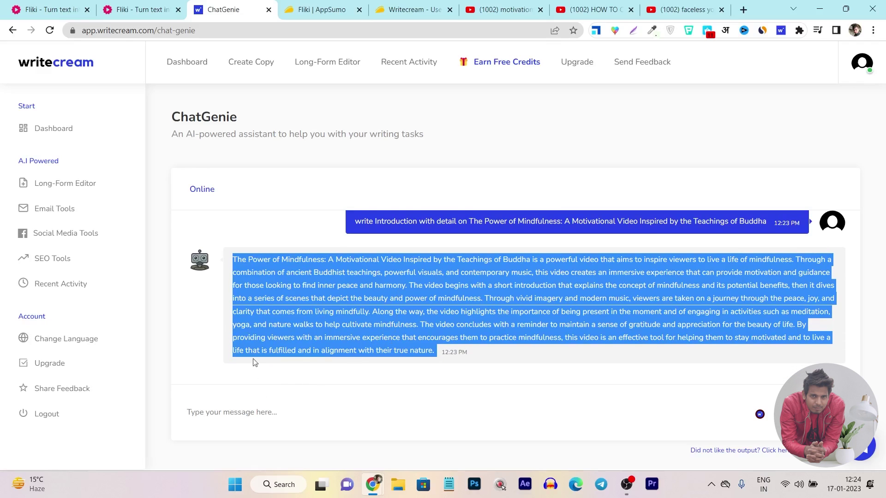
Step: Switch to Fliki and create a new video file named "Buddha Motivational video"
click(130, 9)
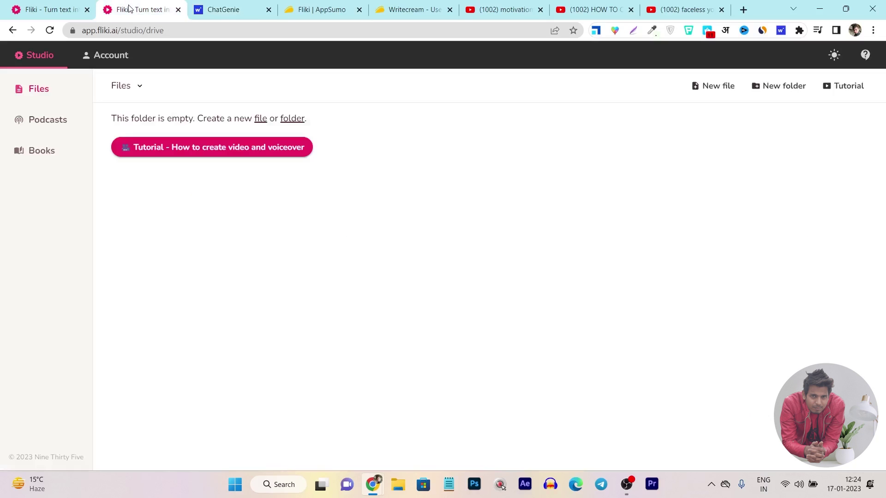
click(211, 8)
click(159, 9)
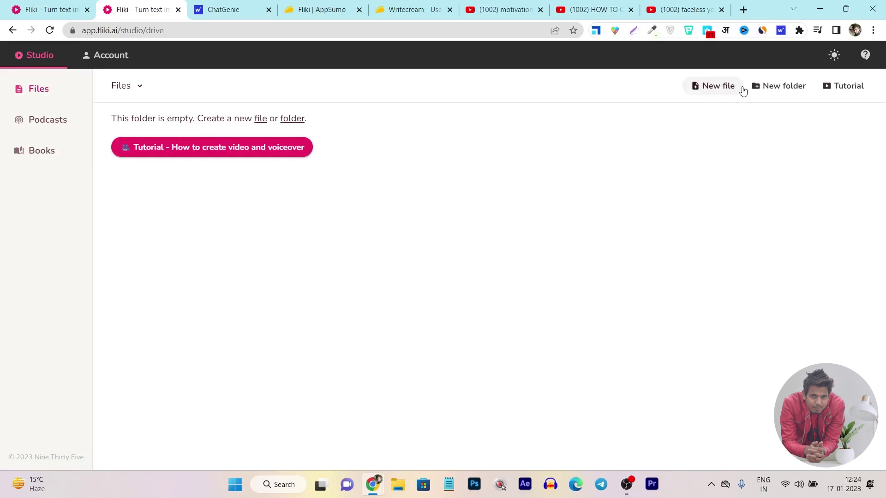
click(700, 89)
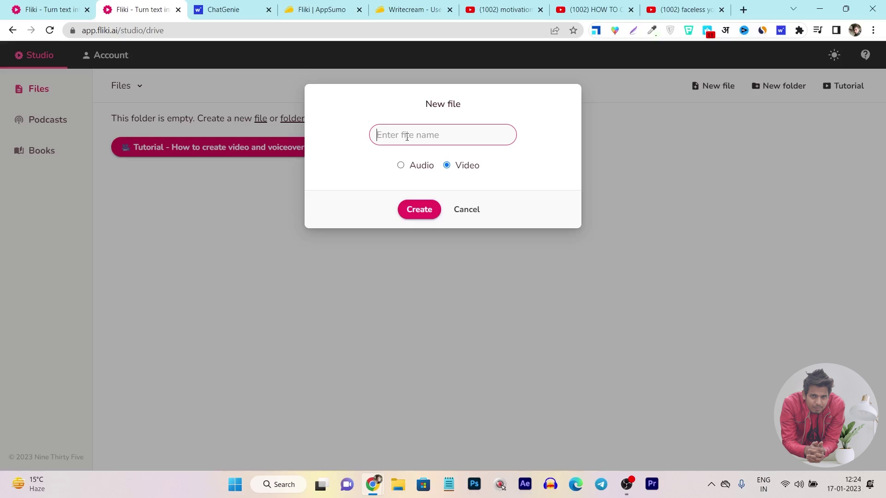
text(Buddha Motivational video)
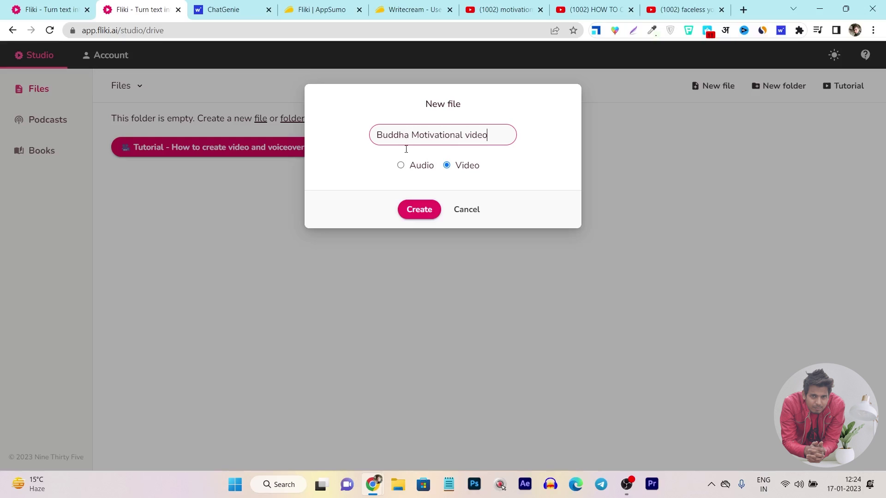
click(425, 207)
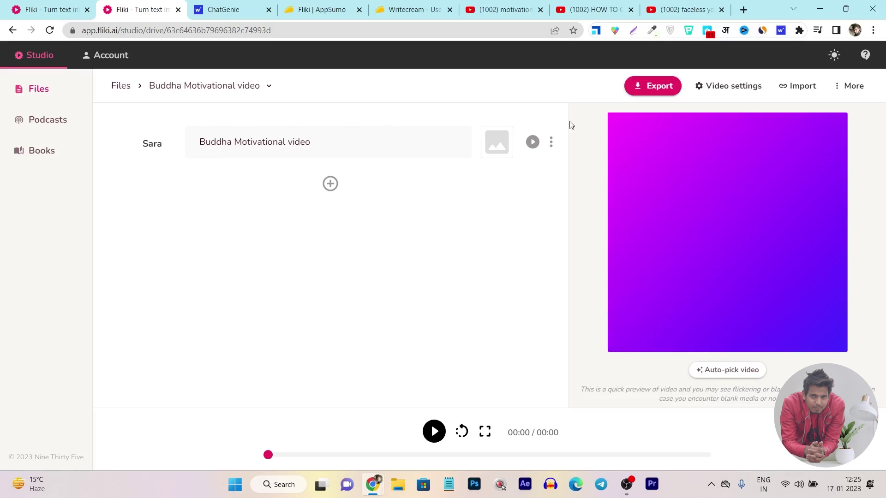
Step: Replace the first section's text with the copied introduction paragraph
click(356, 148)
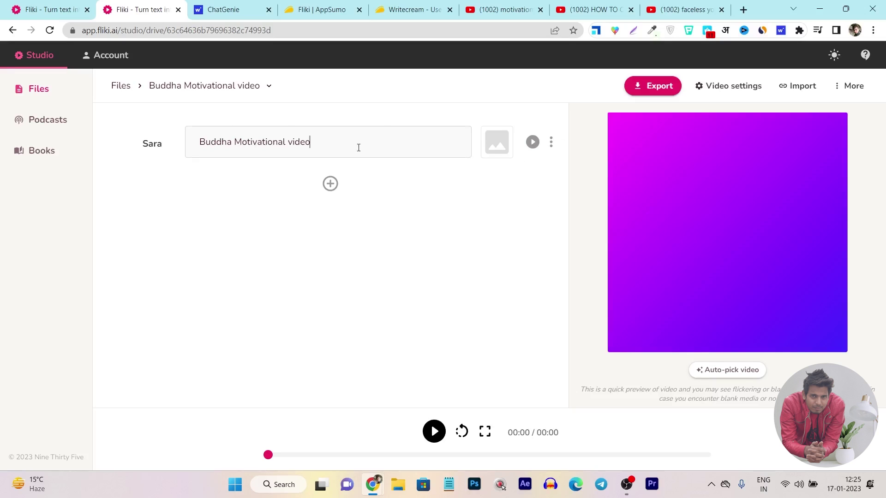
key(ctrl+a)
key(ctrl+v)
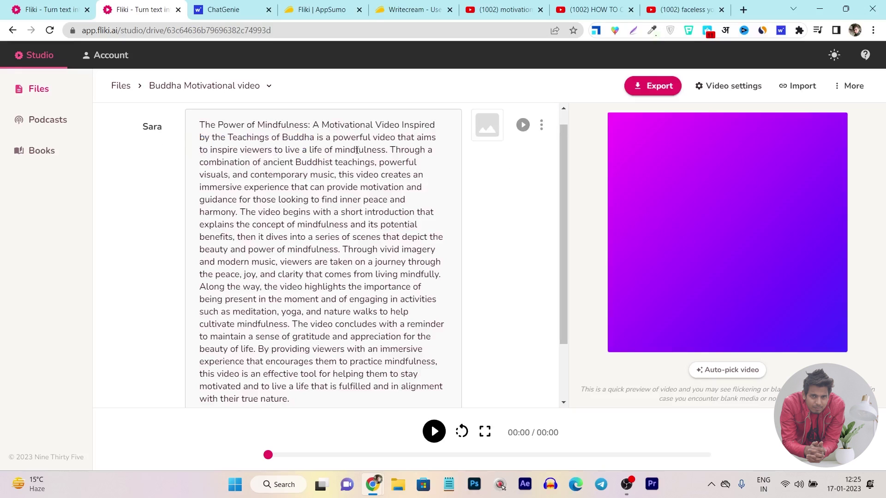
scroll(293, 184, down, 3)
scroll(293, 185, up, 4)
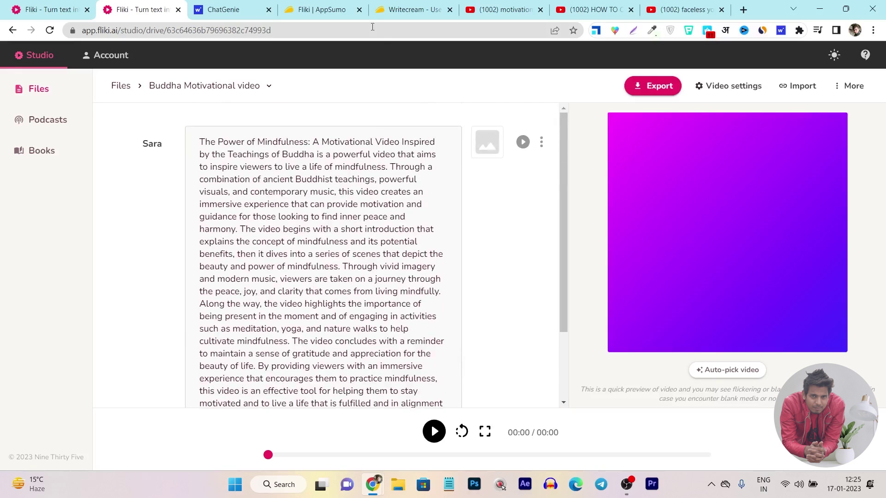
Step: Compare the pasted script with the ChatGenie reply and play the section's voiceover in Fliki
click(224, 7)
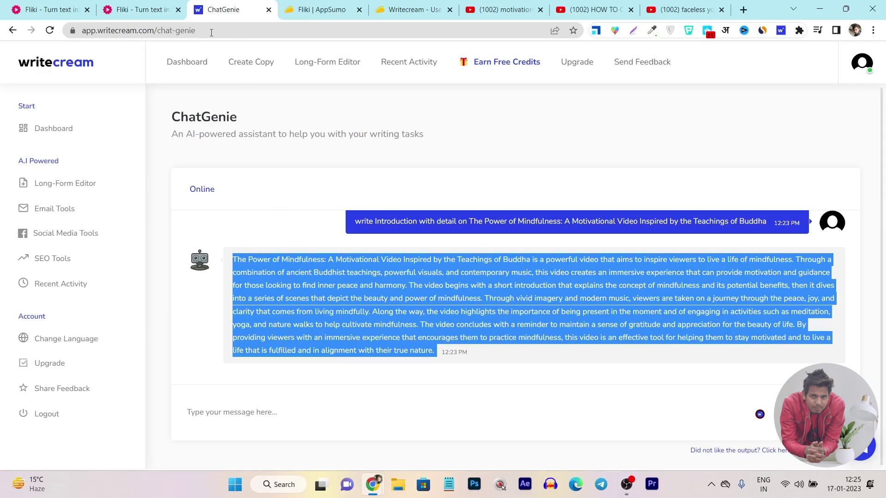
click(159, 10)
scroll(335, 278, down, 3)
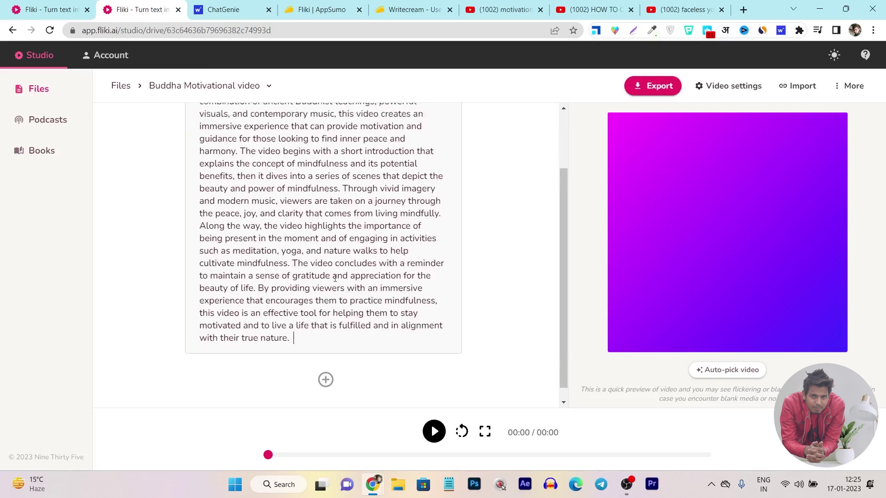
scroll(335, 278, up, 3)
scroll(332, 245, down, 3)
scroll(469, 269, up, 3)
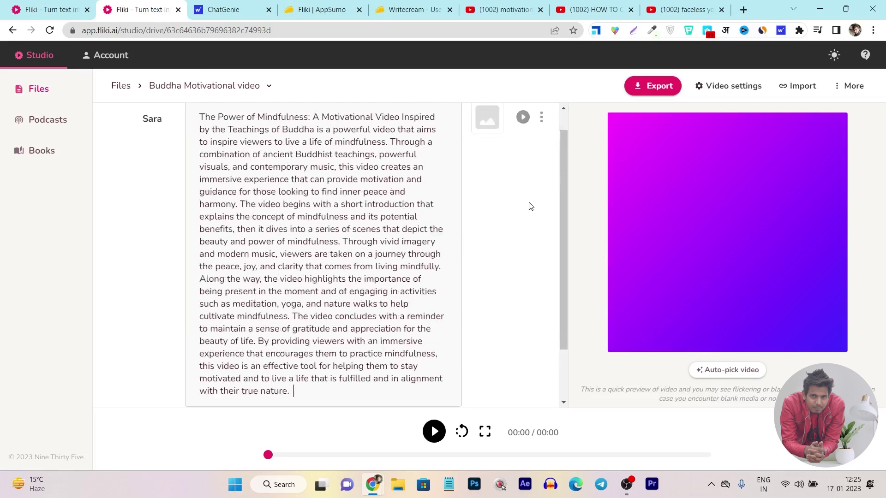
click(523, 142)
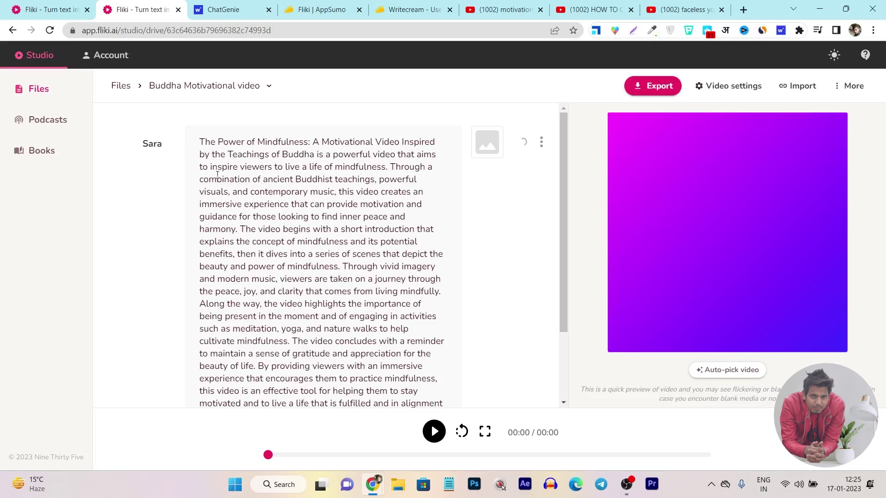
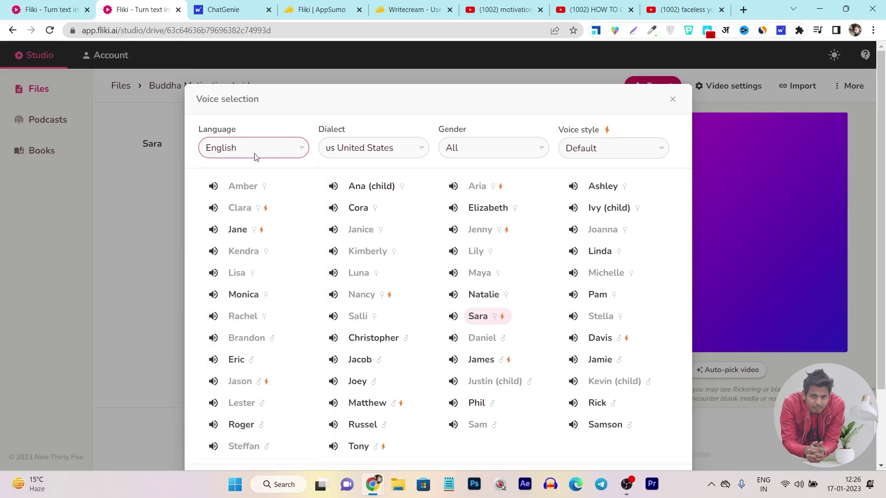
Step: Filter the English voices to the India dialect and Male gender, try the Friendly style, and preview the Rohit voice
click(387, 152)
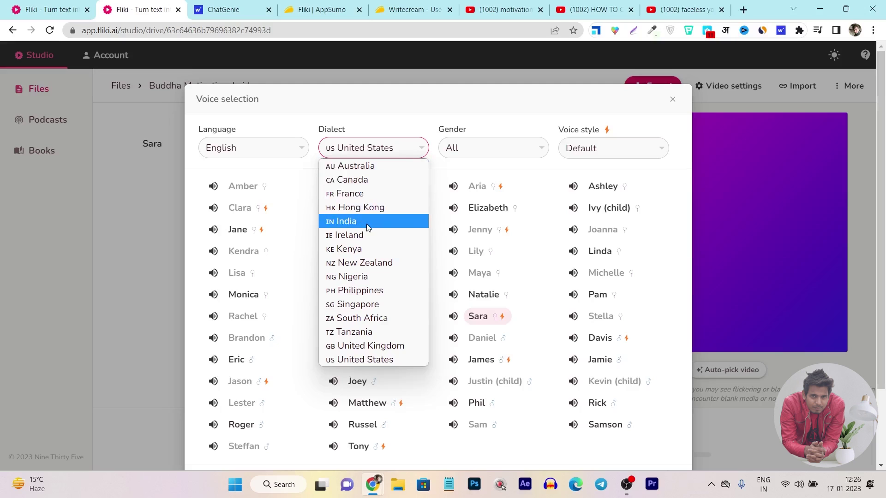
click(347, 222)
click(488, 156)
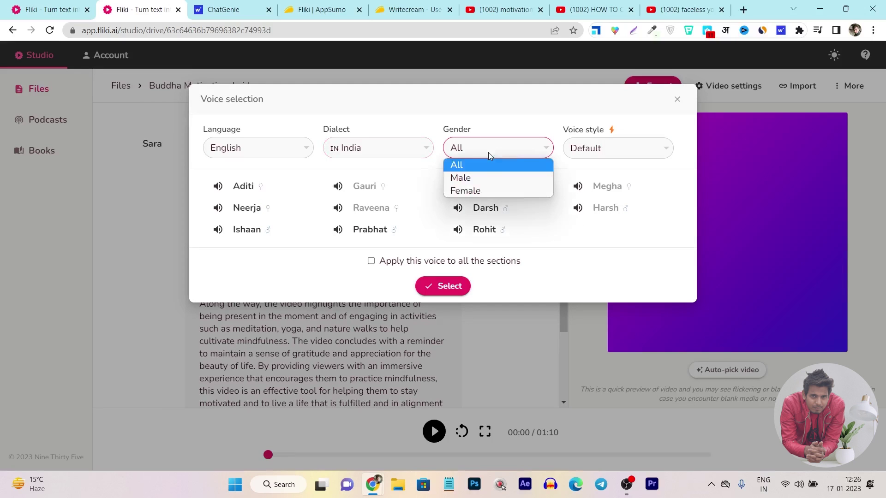
click(490, 178)
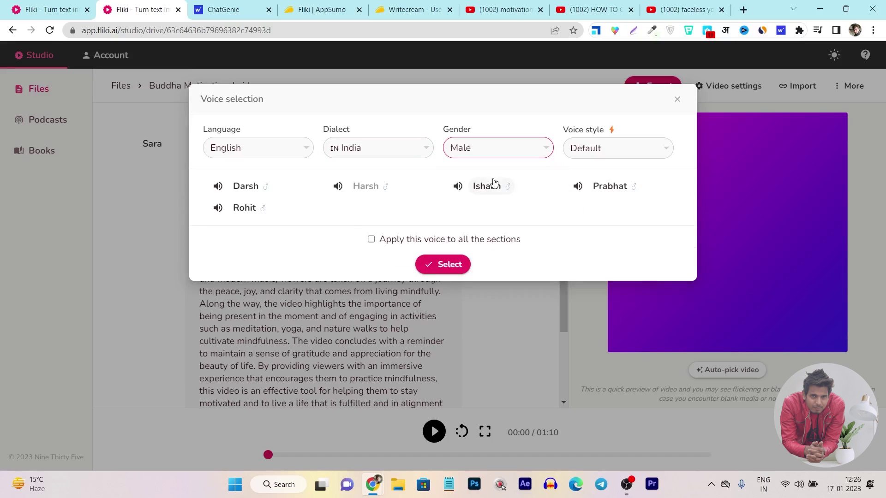
click(622, 155)
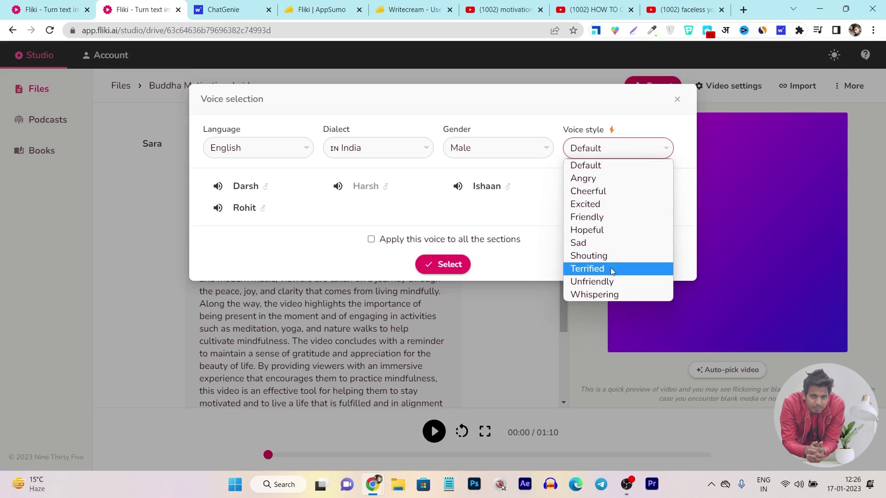
click(608, 217)
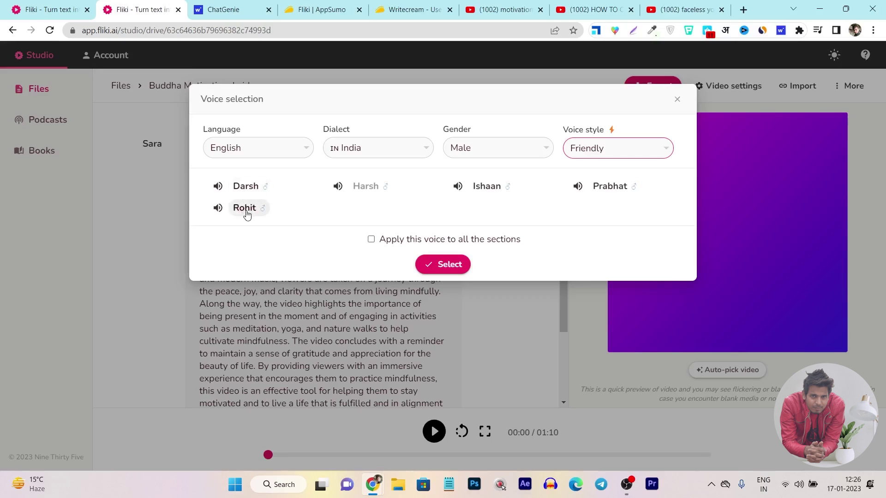
click(219, 209)
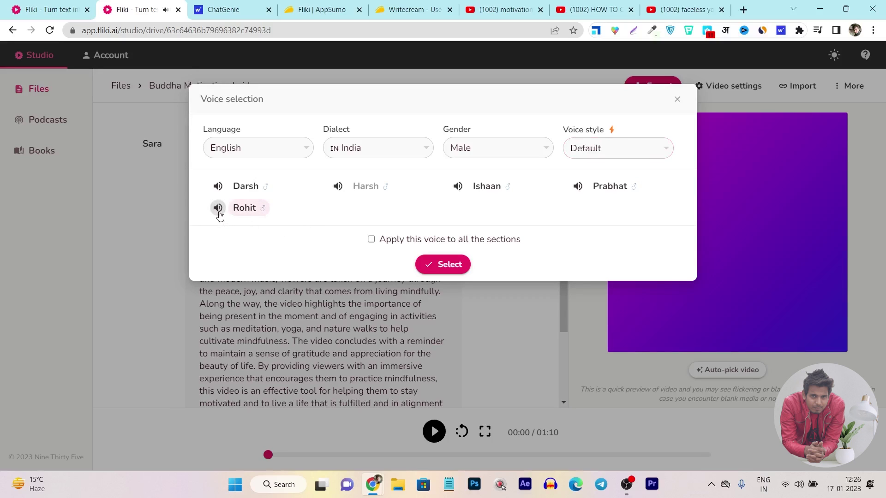
Step: Preview the Indian English male voices Darsh, Harsh, Ishaan, Prabhat and Rohit
click(219, 190)
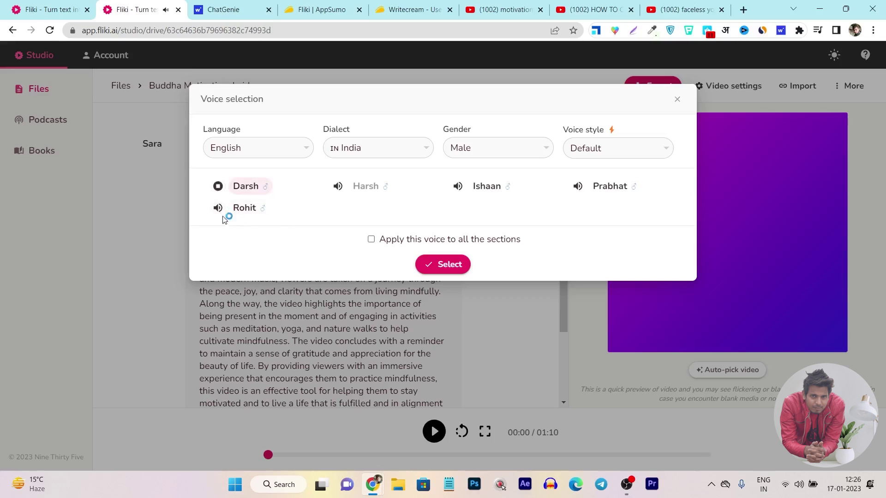
click(218, 186)
click(337, 187)
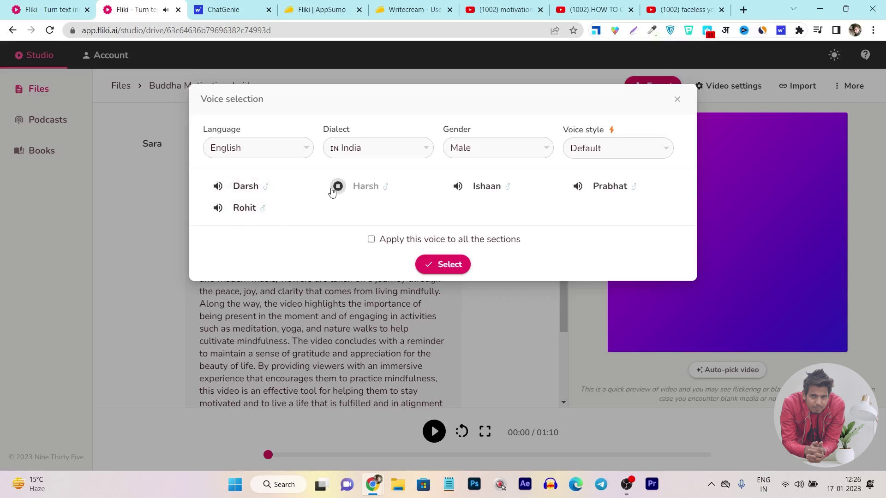
click(458, 187)
click(578, 186)
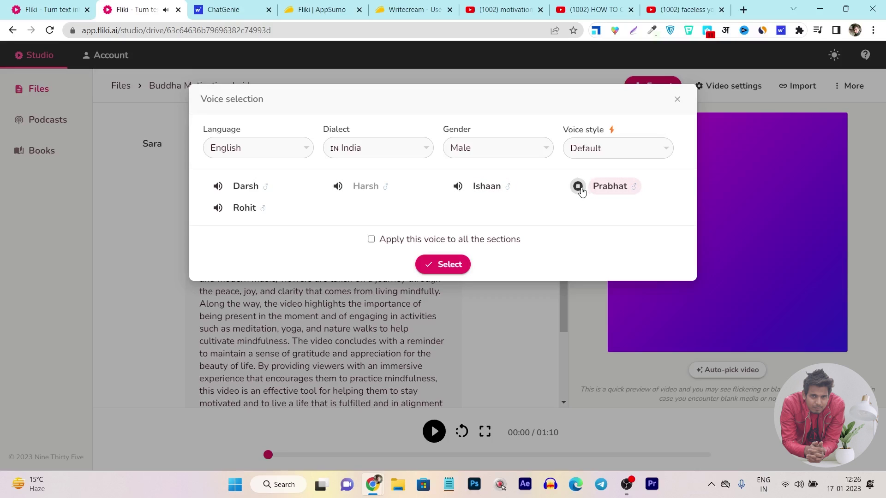
click(218, 208)
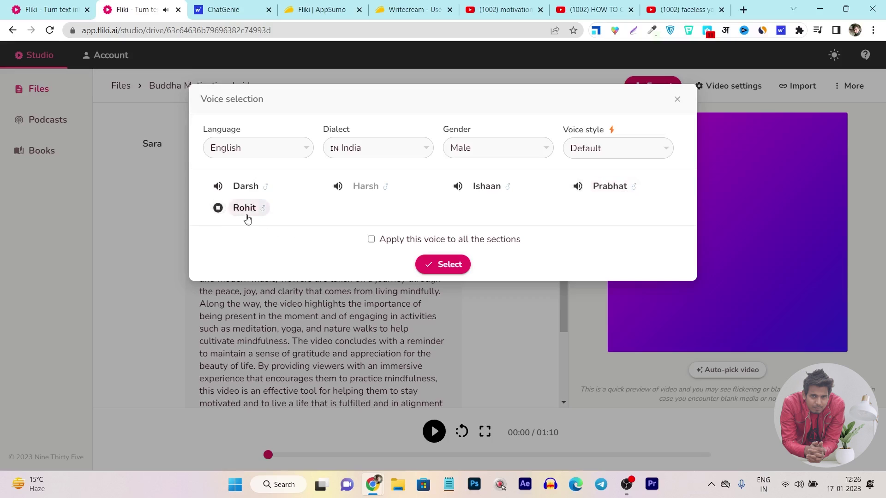
click(218, 208)
Step: Assign the Rohit voice to all the sections and play the start of the voiceover
click(246, 212)
click(467, 241)
click(450, 264)
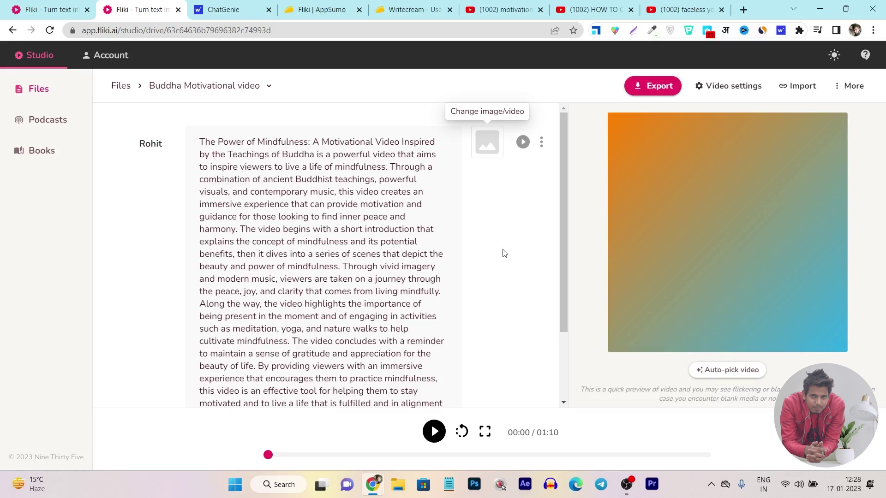
click(433, 435)
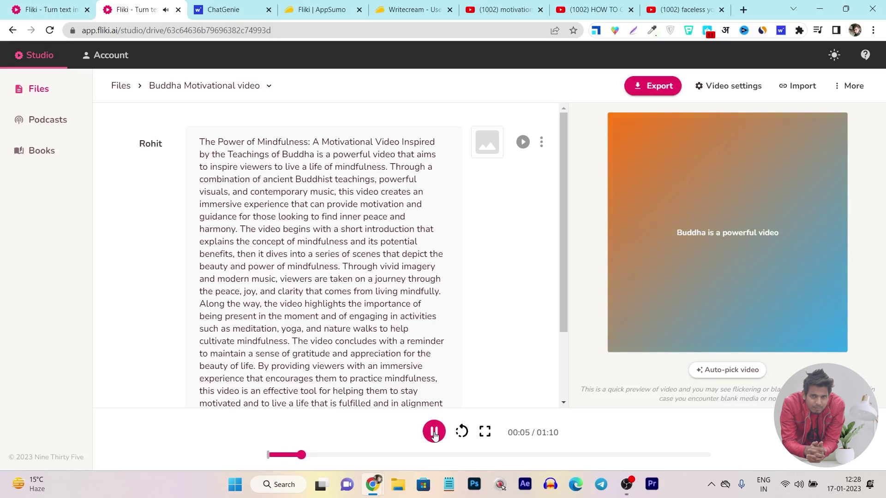
click(433, 433)
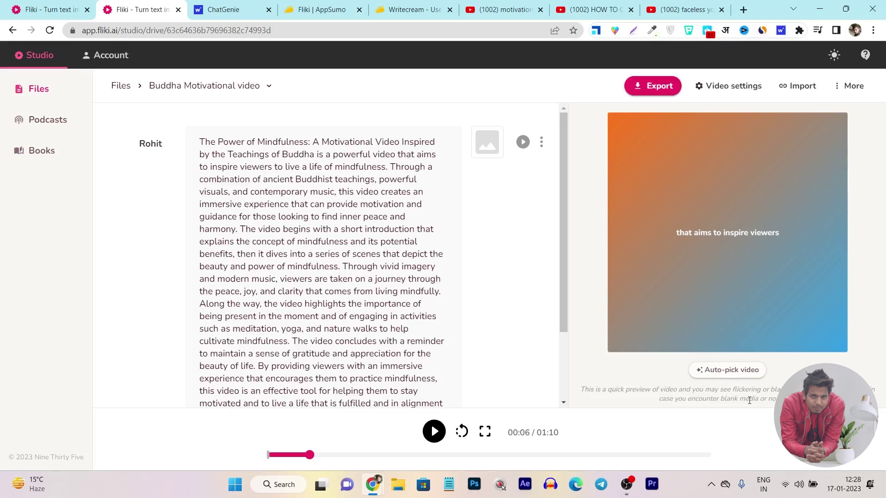
Step: Auto-pick a video for the section and play the preview from the start and from about 00:27
click(727, 370)
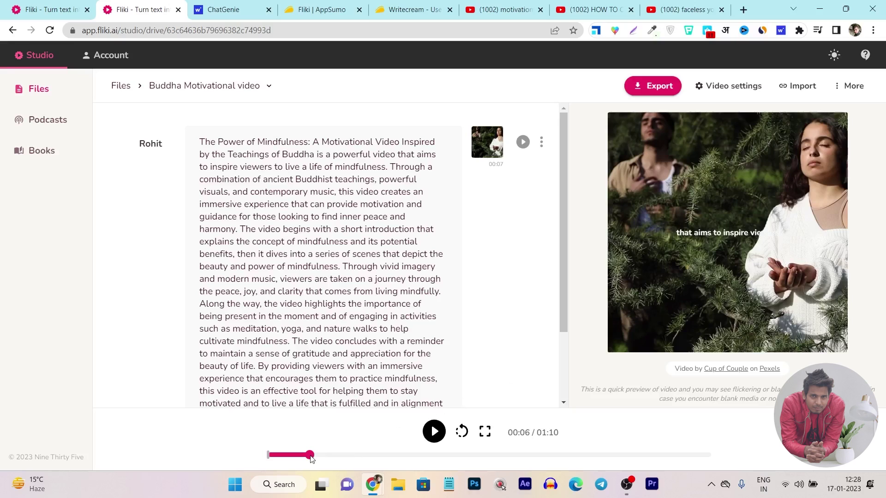
drag(309, 455, 240, 464)
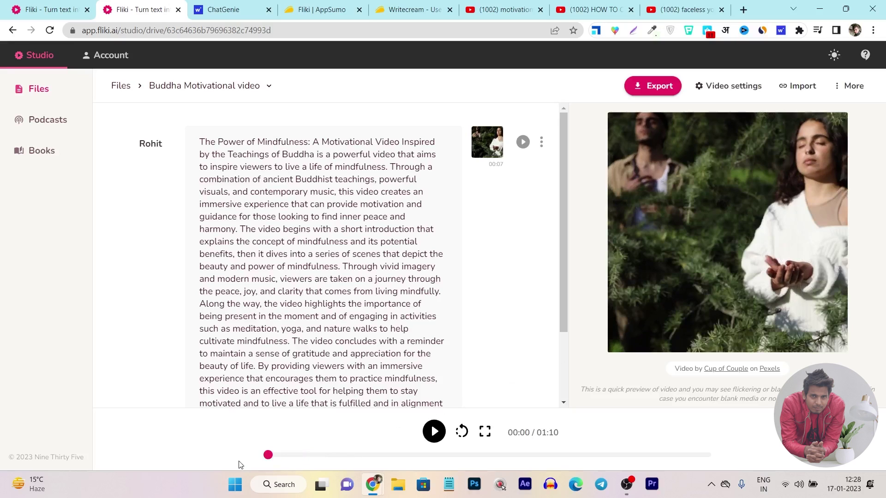
click(435, 432)
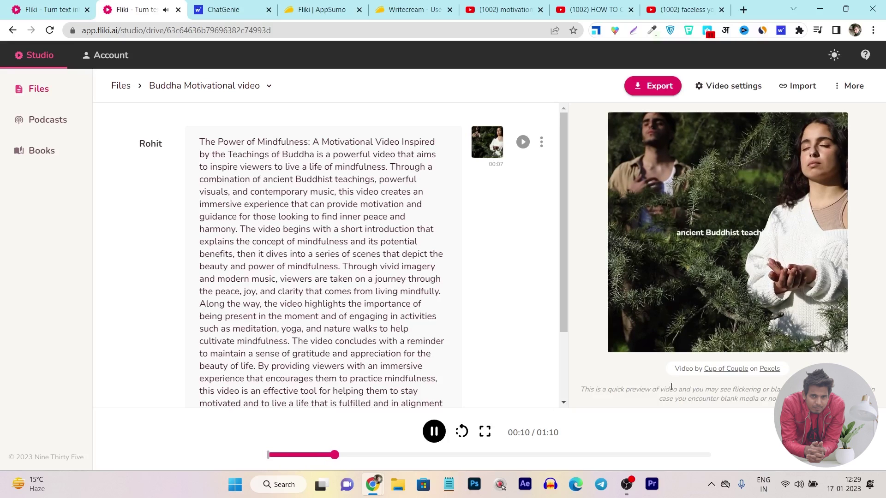
click(435, 432)
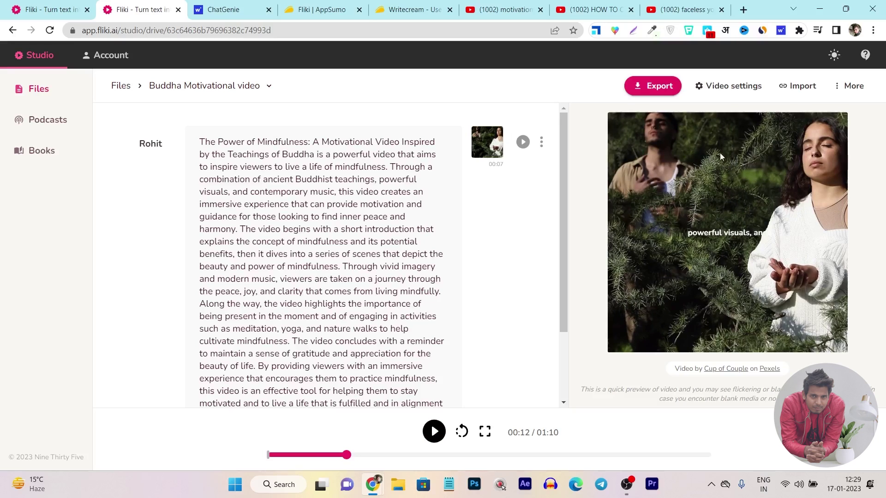
click(440, 455)
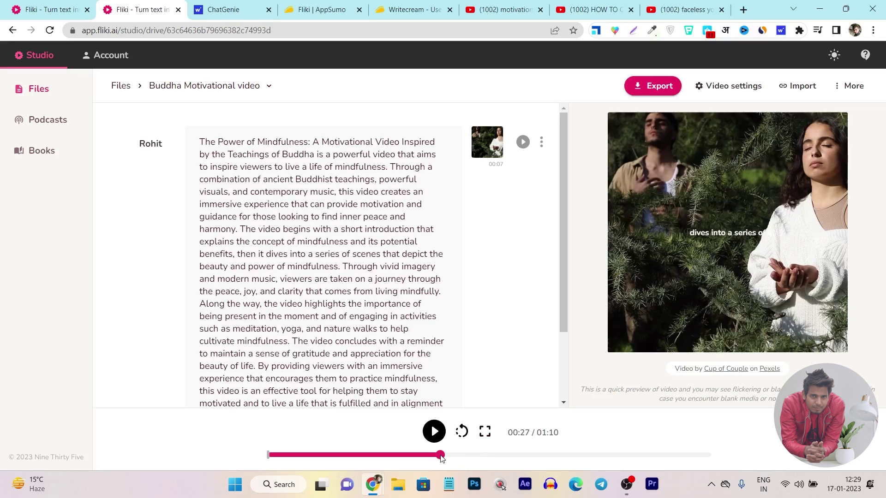
click(433, 433)
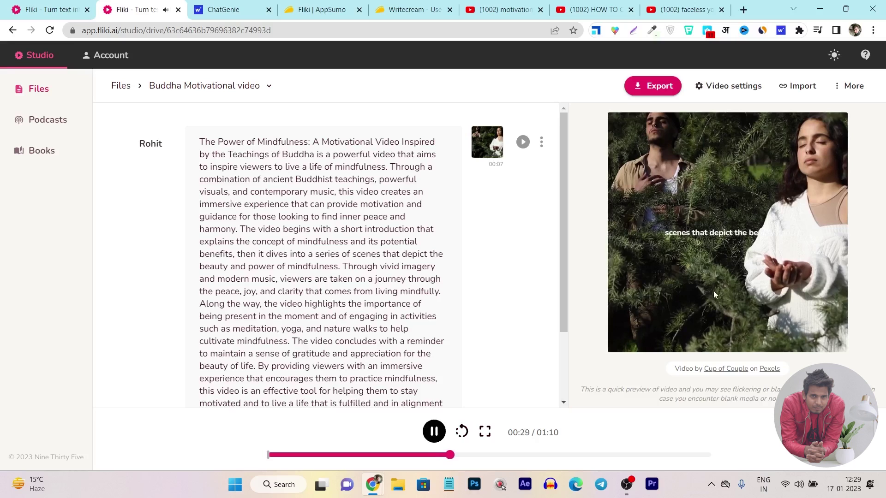
click(434, 432)
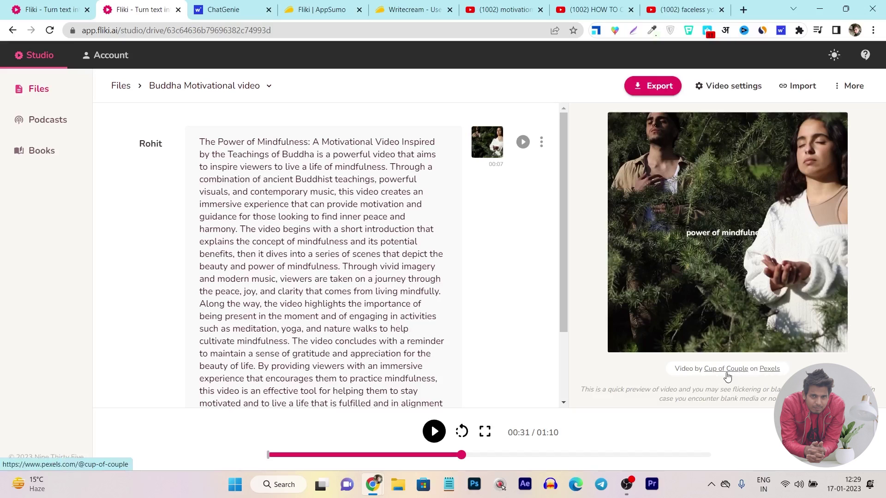
Step: Replace the section's media with the 30-second golden Buddha statue video found by searching the stock library for "buddha"
click(487, 142)
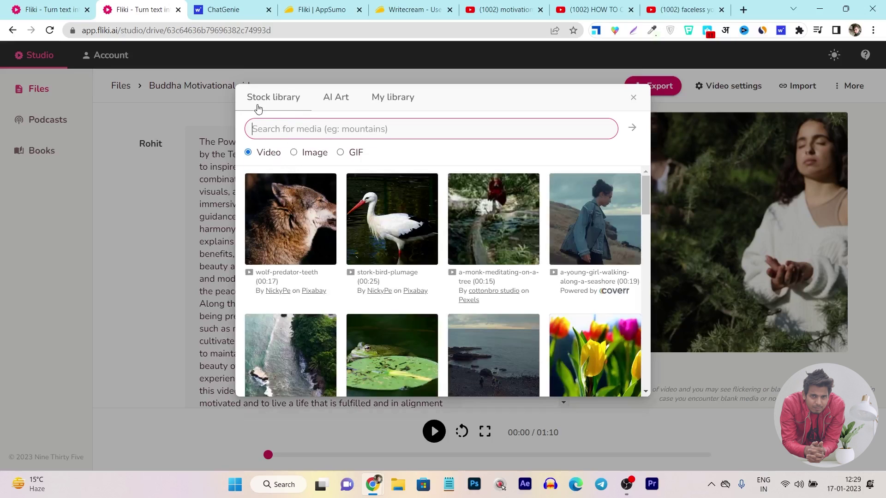
click(338, 107)
click(340, 123)
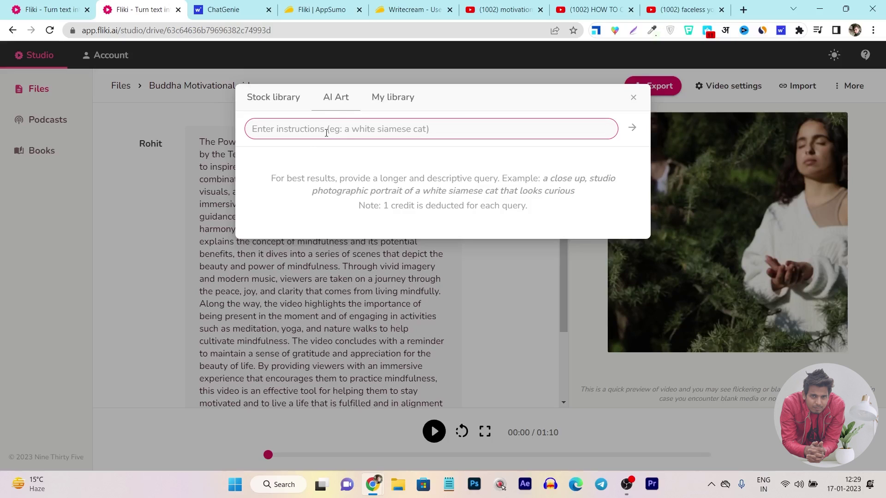
click(272, 99)
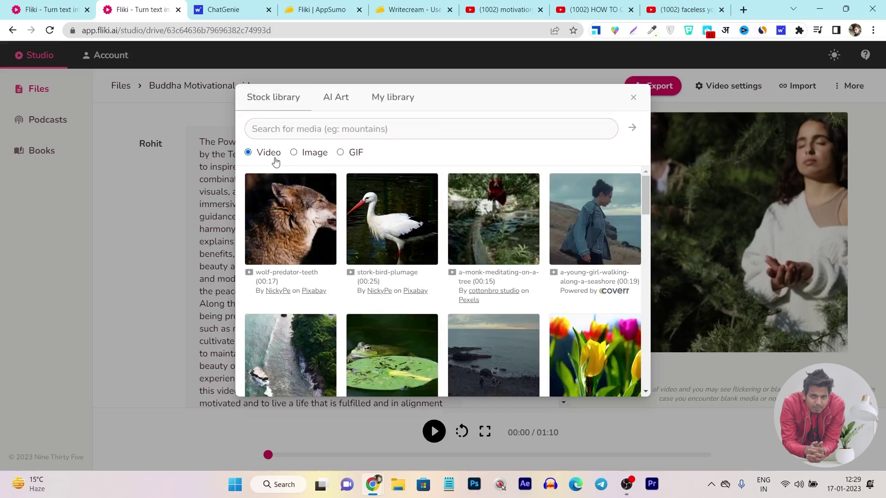
click(292, 130)
text(buddha)
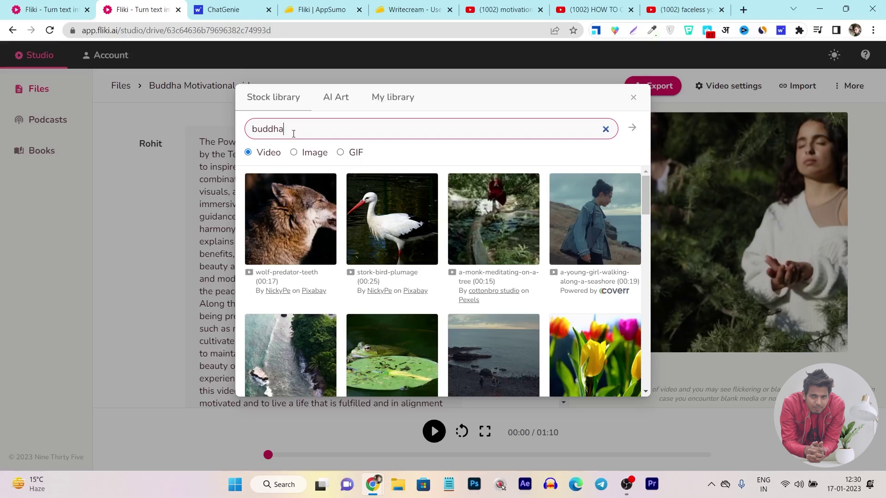
click(632, 127)
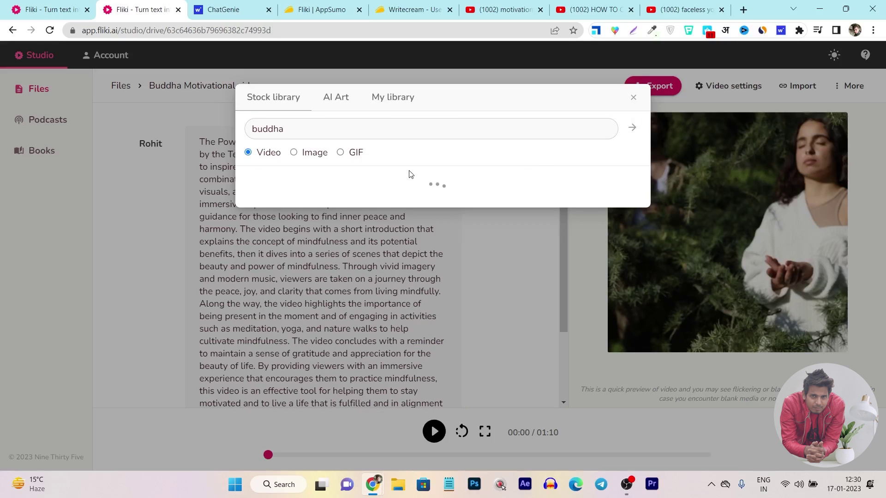
scroll(374, 242, down, 8)
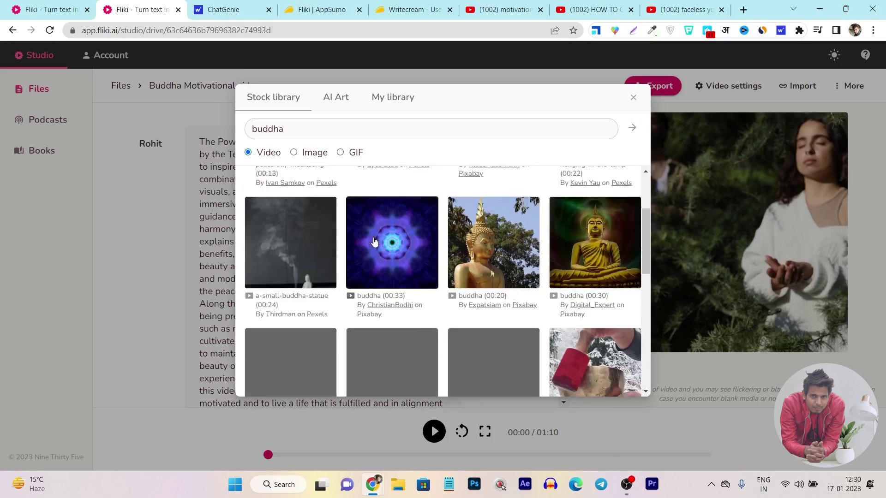
scroll(385, 244, up, 10)
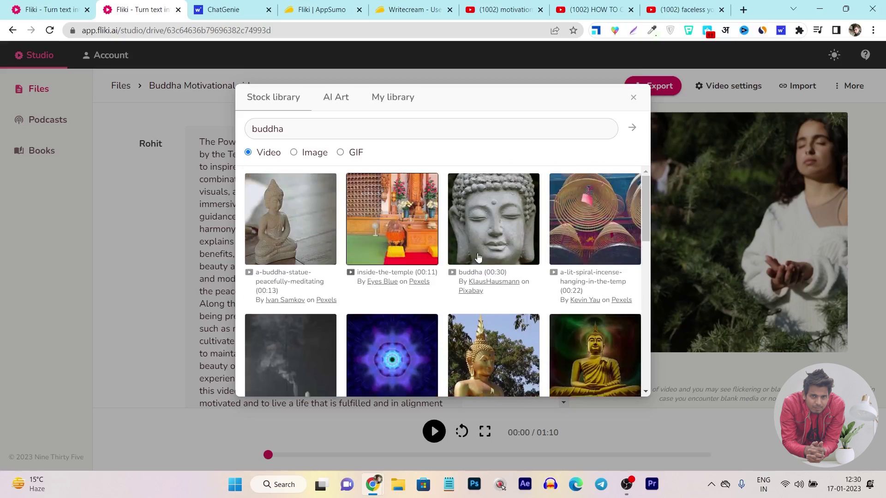
scroll(594, 198, down, 3)
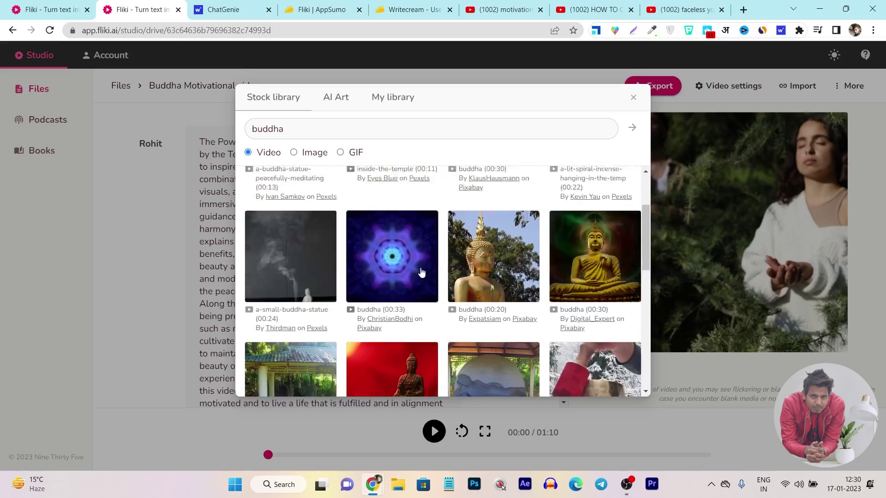
click(594, 231)
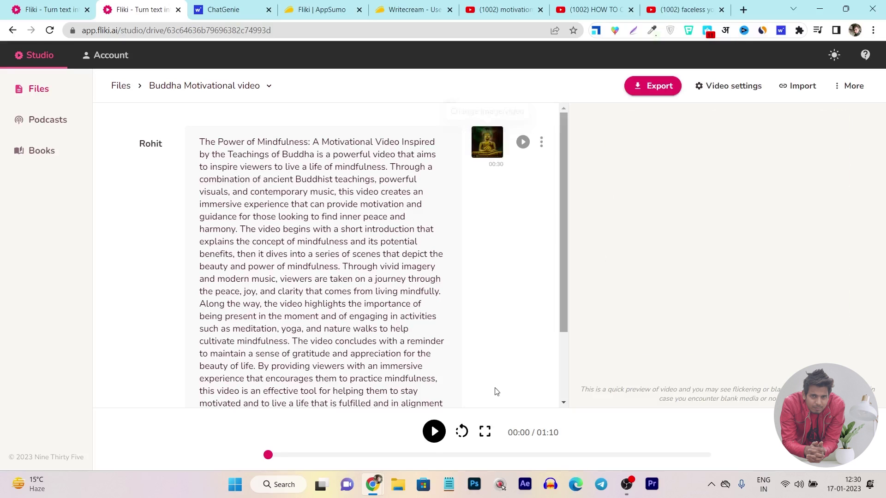
Step: Play the first seconds of the preview to check the golden Buddha background with the captions
scroll(509, 310, down, 1)
click(434, 434)
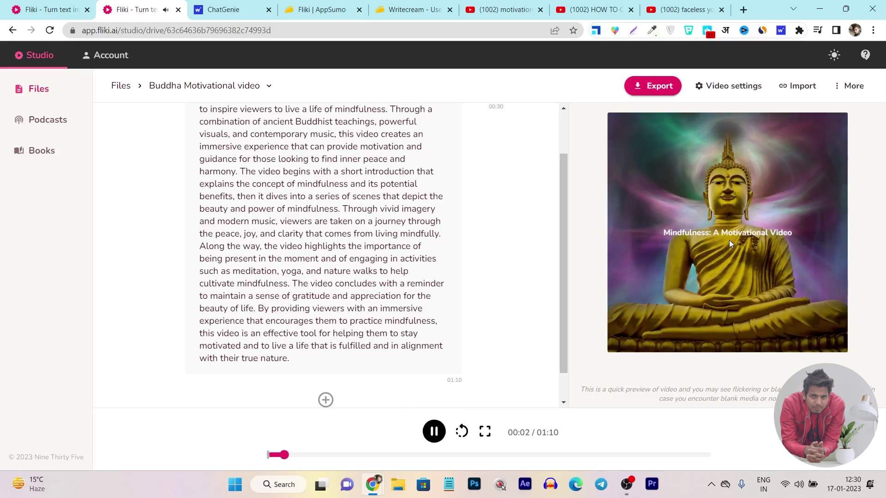
click(439, 436)
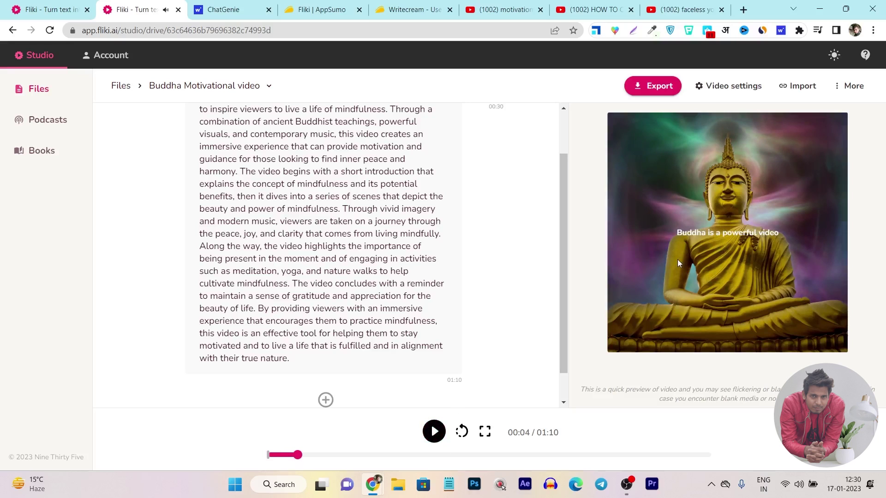
Step: Move the script text from "Through a combination of ancient Buddhist teachings" onward out of the first section into a new second section
scroll(462, 301, up, 2)
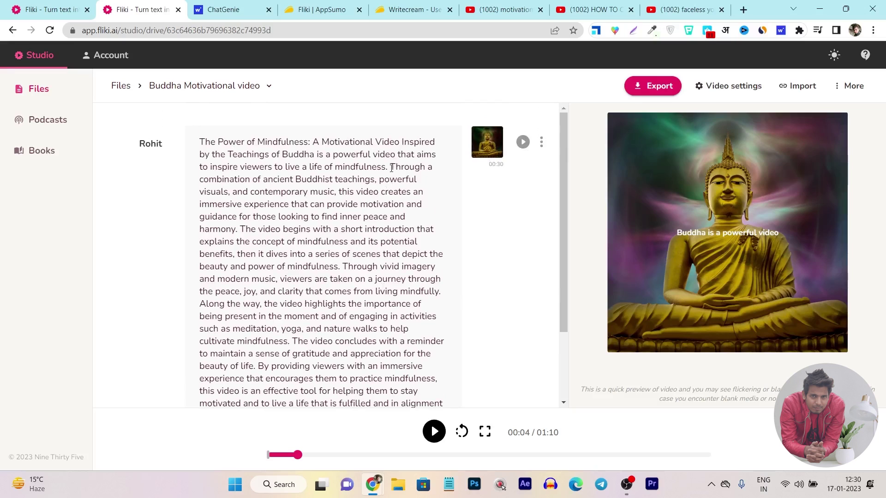
drag(392, 167, 443, 392)
key(ctrl+c)
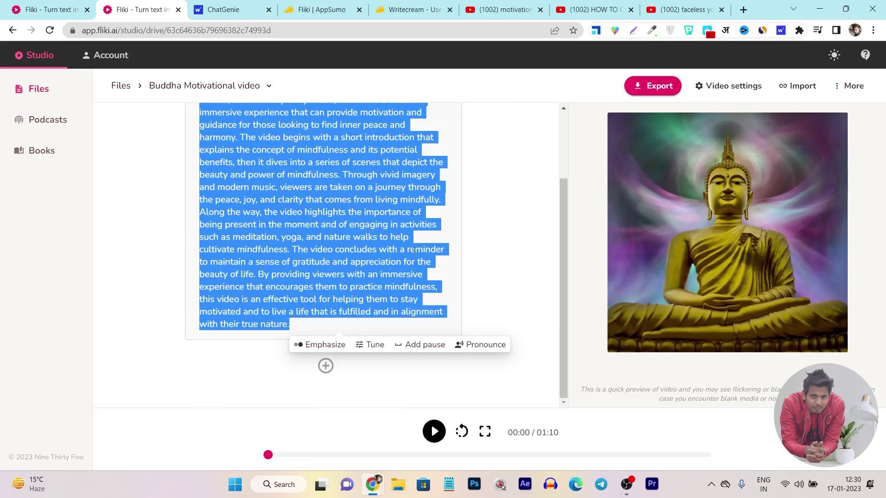
scroll(277, 290, up, 2)
scroll(280, 274, down, 2)
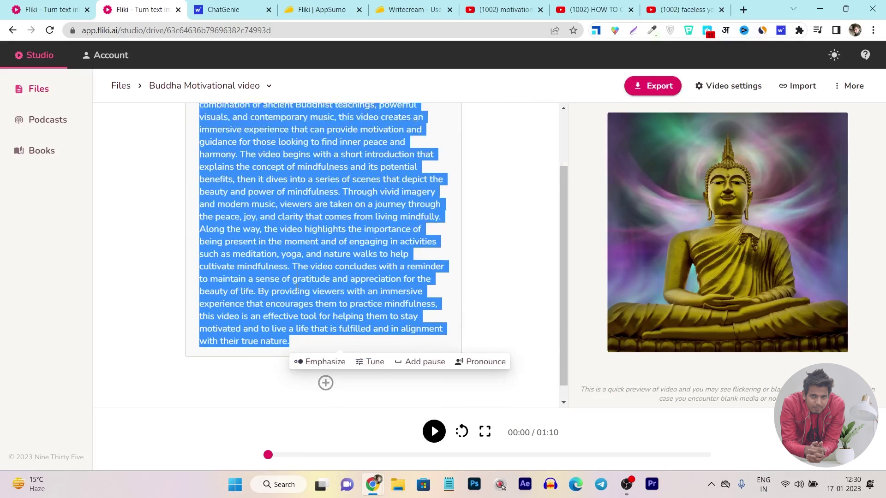
key(BackSpace)
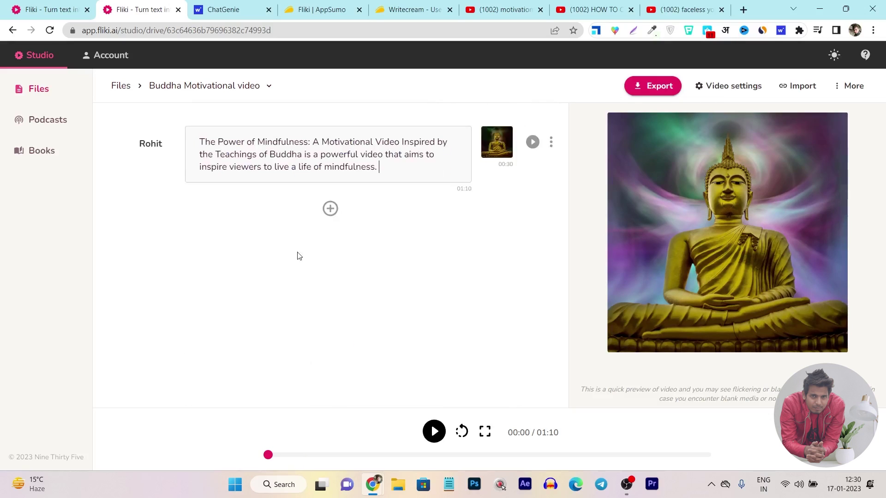
click(330, 209)
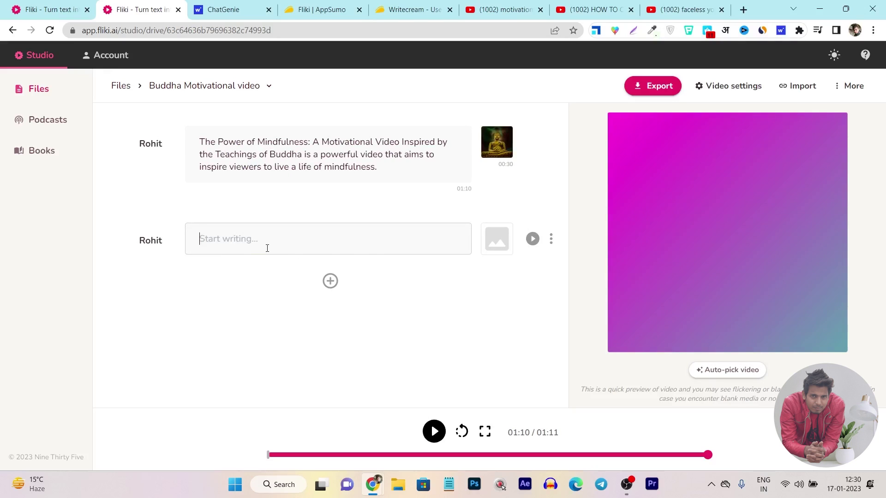
key(ctrl+v)
scroll(373, 222, up, 2)
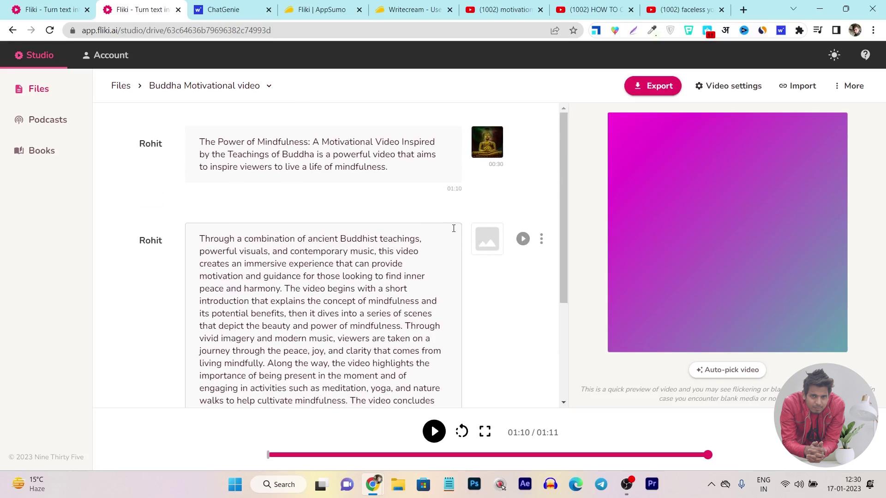
Step: Search the stock videos for "motiva" and set the 38-second clip of people with backpacks as the second section's media
click(483, 239)
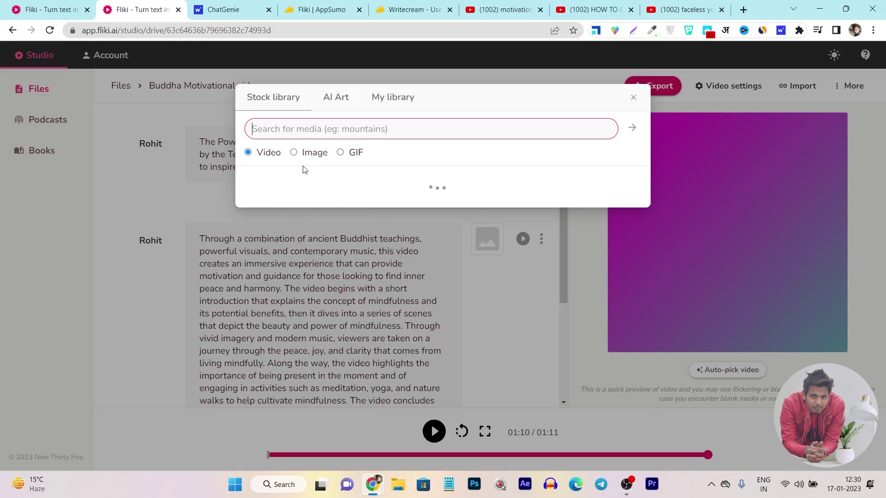
text(motiva)
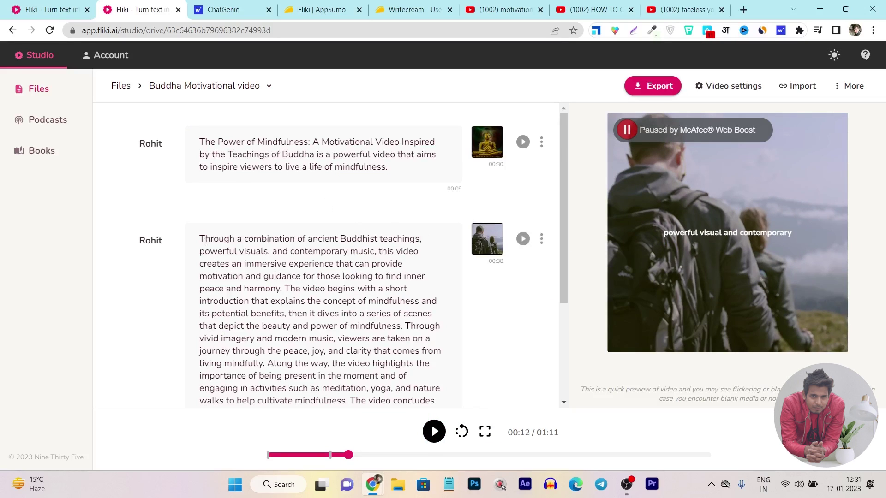
Step: Select the opening words "Through a combination" in the second section to view the voice adjustment options for the text
drag(202, 237, 265, 249)
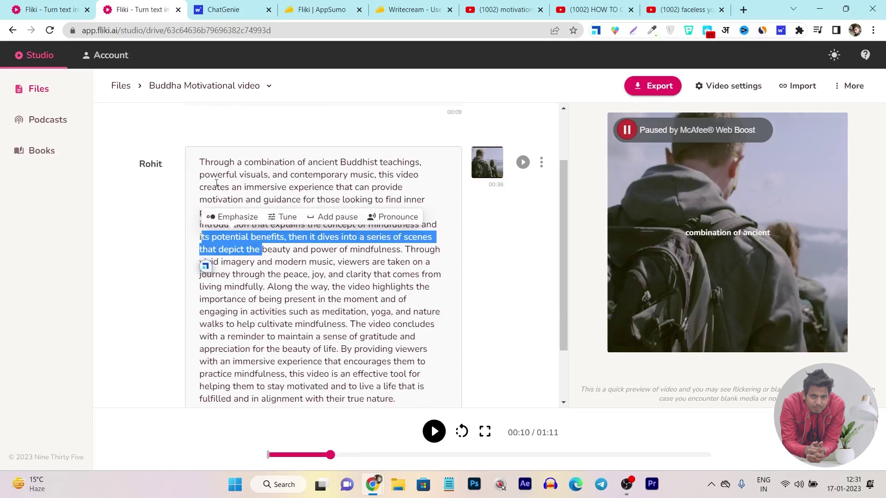
drag(199, 162, 257, 173)
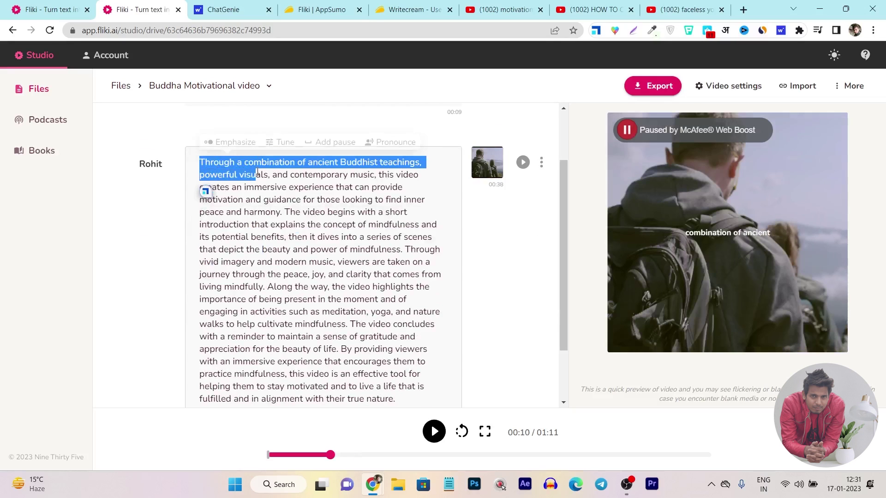
click(427, 208)
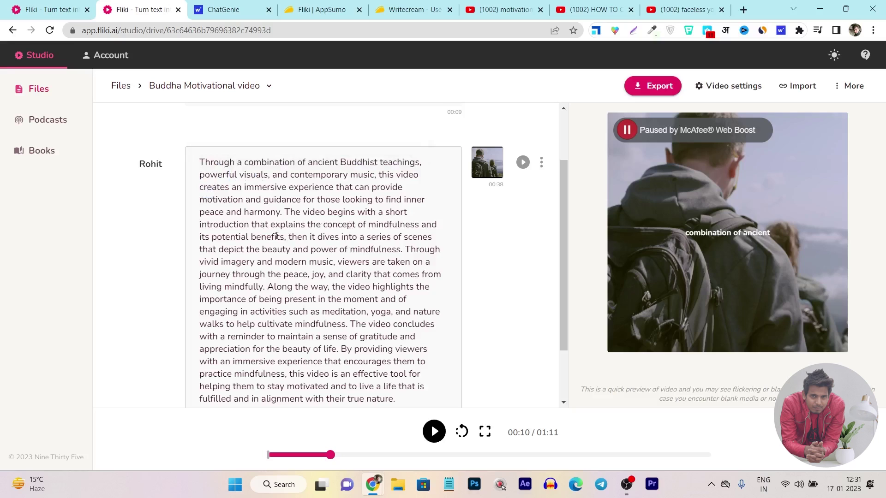
drag(200, 162, 294, 165)
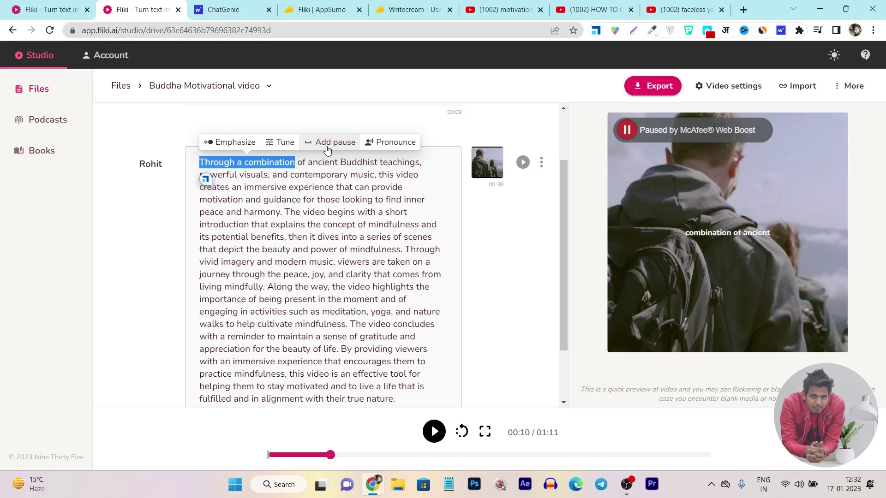
click(342, 236)
scroll(452, 327, up, 2)
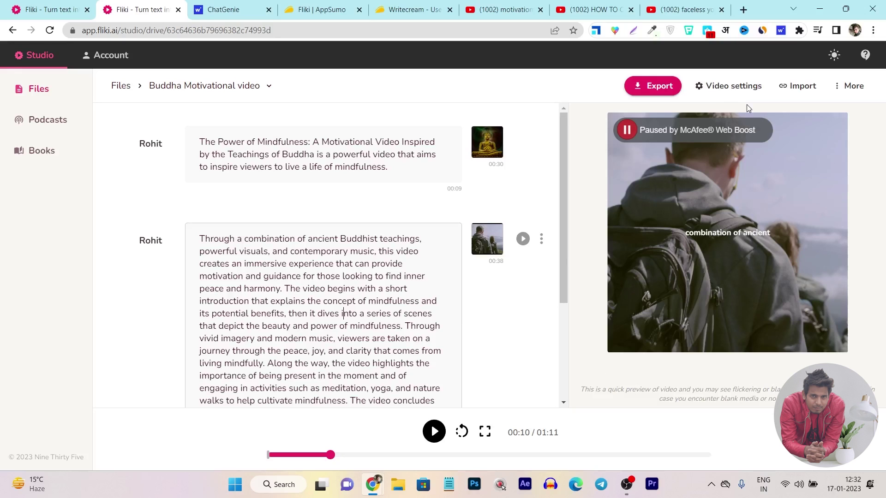
Step: Set the subtitle font placement to Bottom in the video settings and check the available subtitle font sizes
click(722, 86)
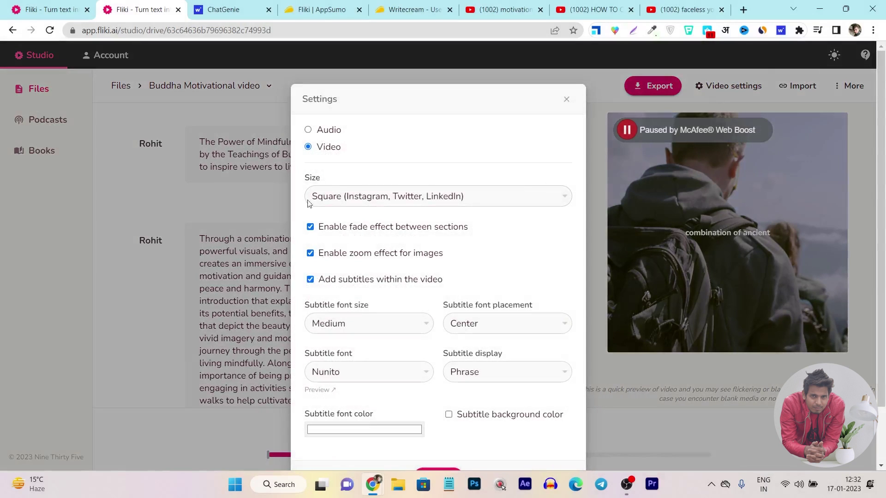
scroll(422, 275, down, 2)
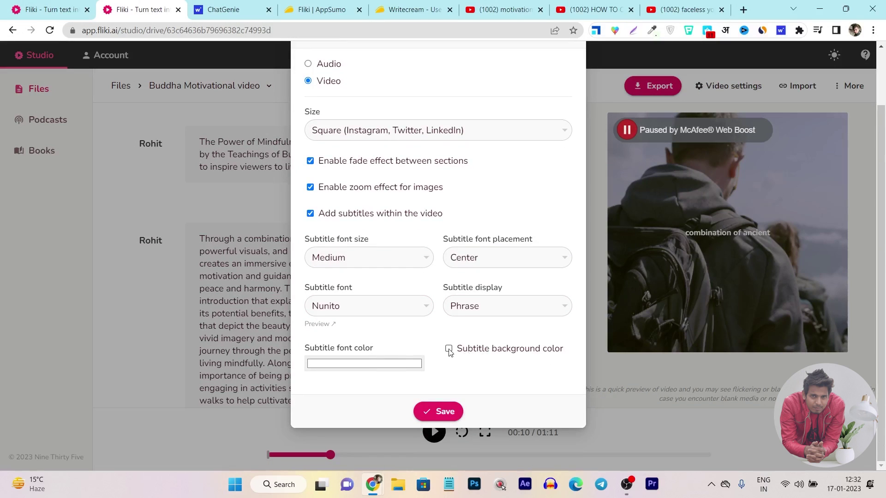
click(507, 266)
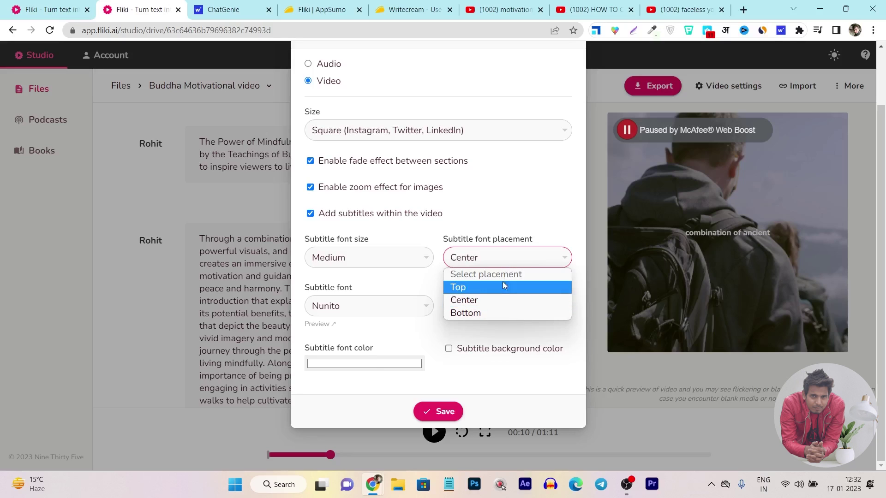
click(481, 312)
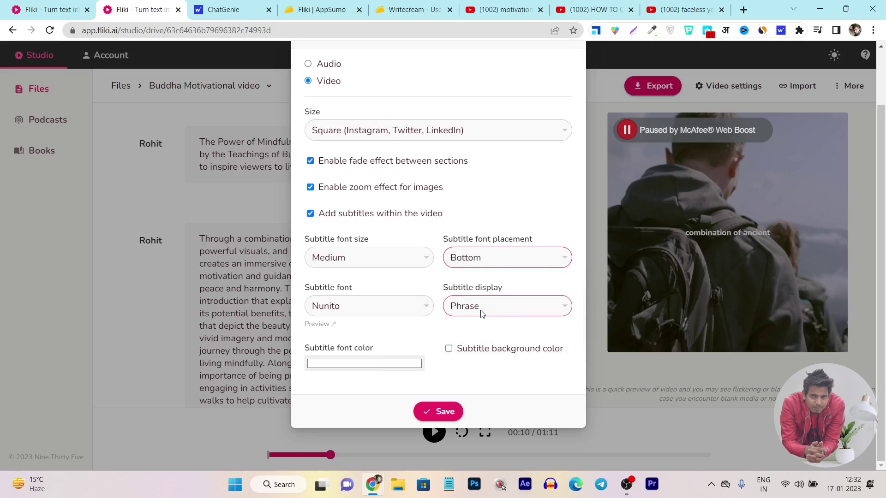
click(347, 261)
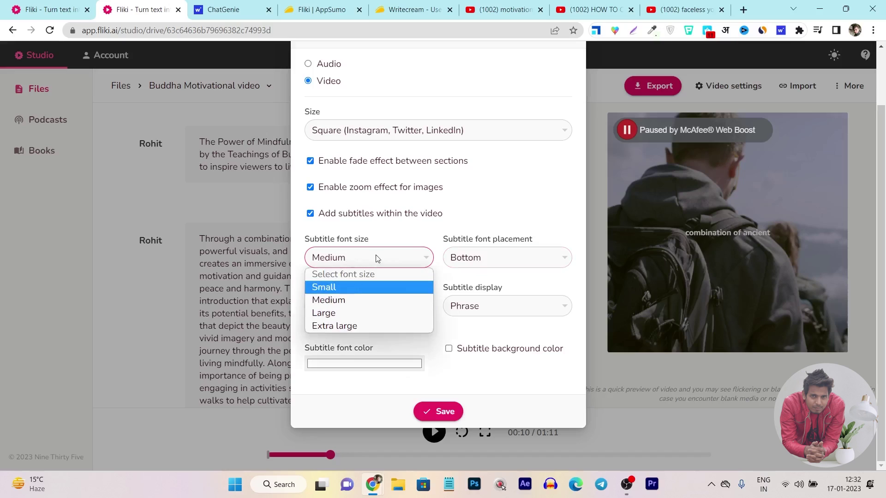
click(421, 254)
Step: Set the video size to Landscape (YouTube, Facebook, Twitter, LinkedIn) and save the video settings
click(508, 133)
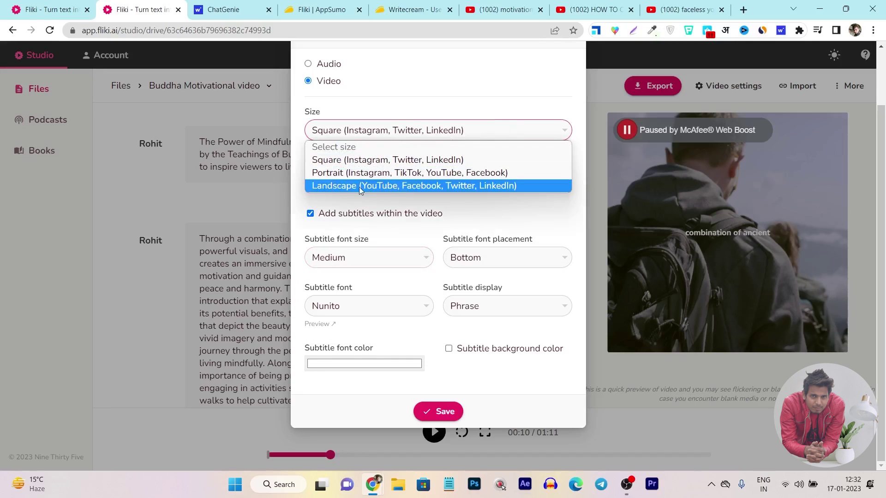
click(340, 189)
click(324, 135)
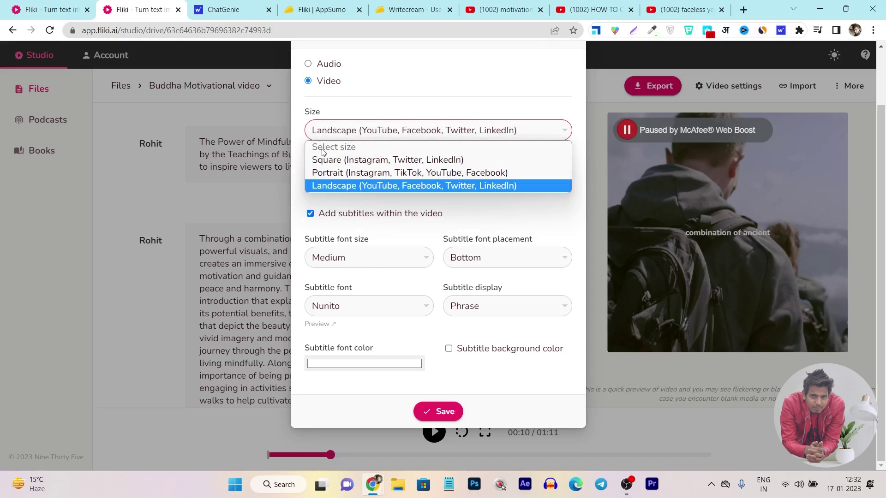
click(326, 189)
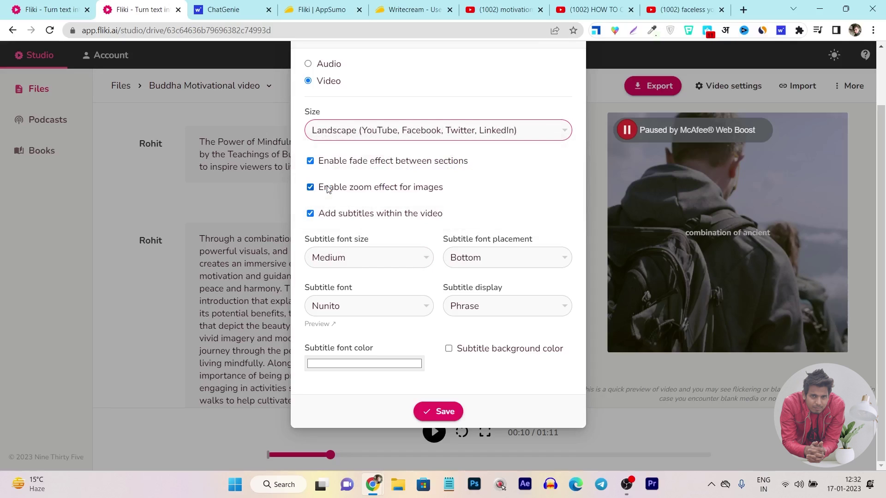
click(440, 418)
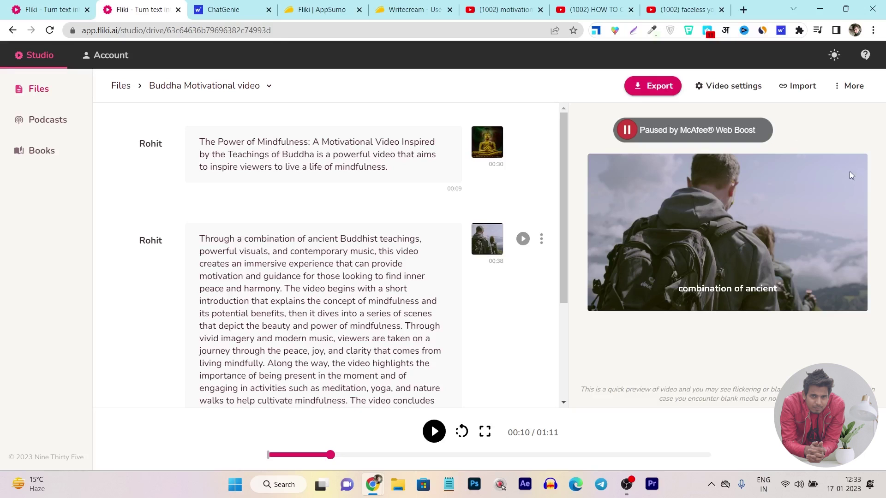
Step: Open the stock music library for the video's background music and browse its tracks
click(838, 90)
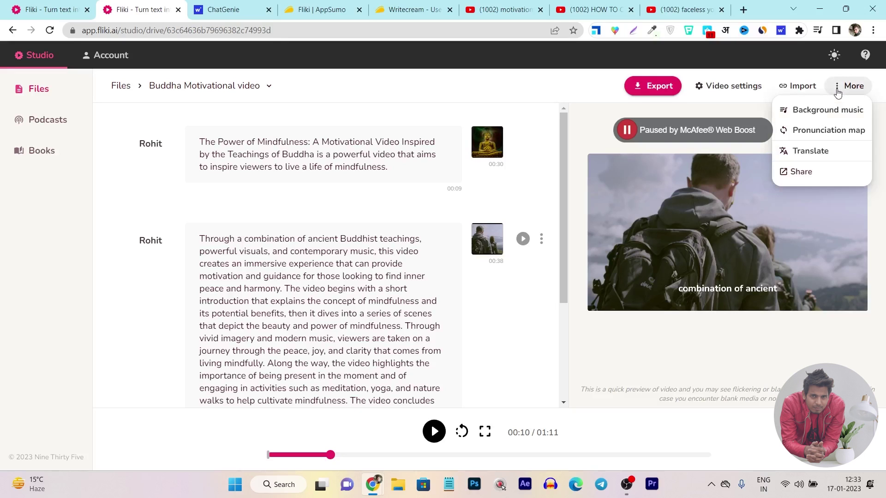
click(828, 110)
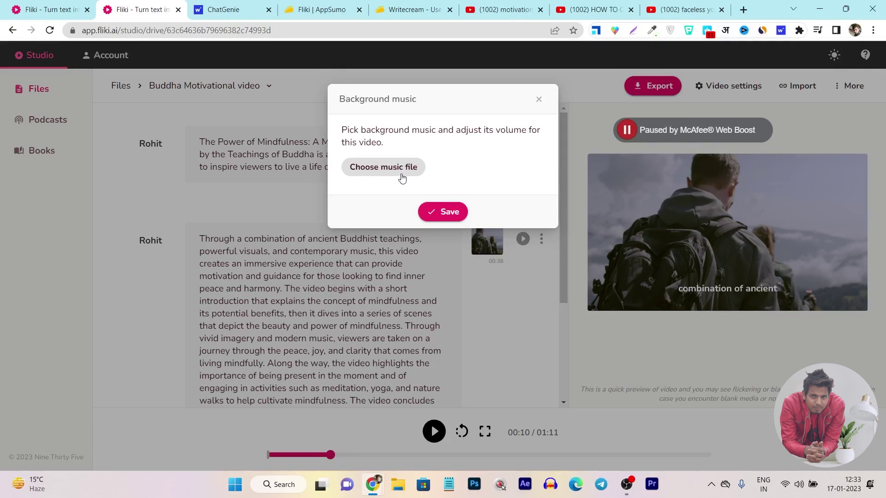
click(377, 169)
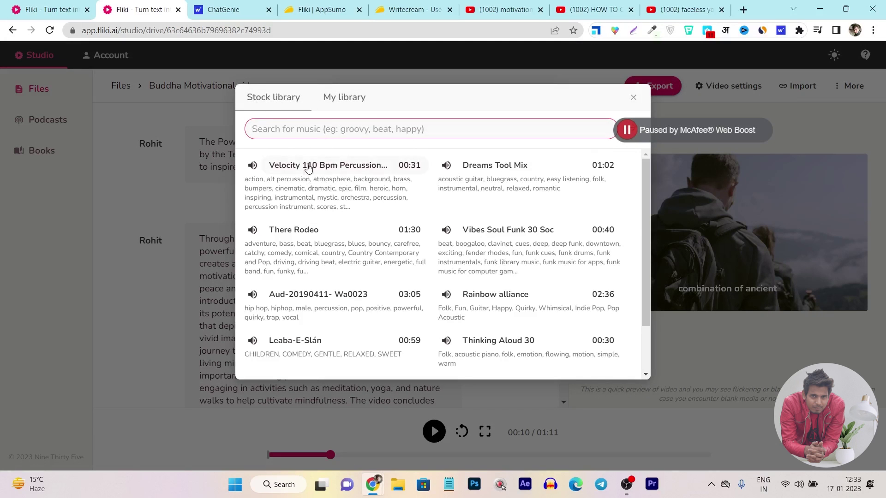
scroll(343, 185, down, 1)
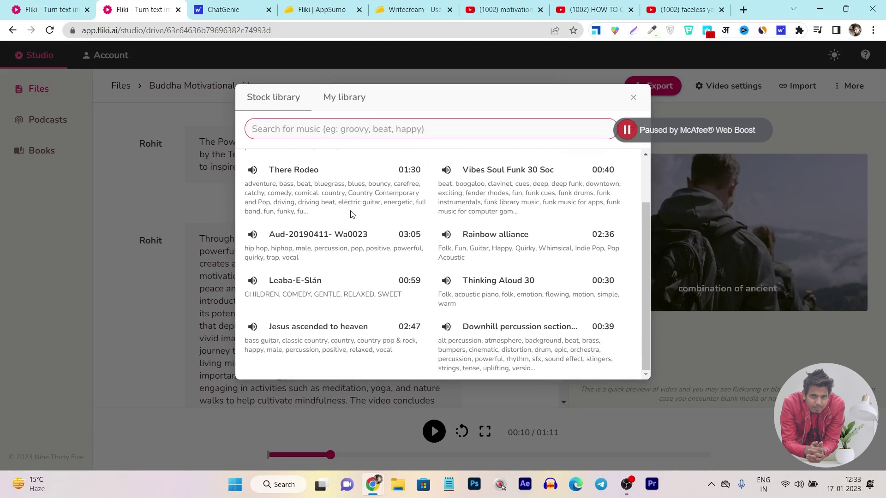
scroll(352, 213, up, 1)
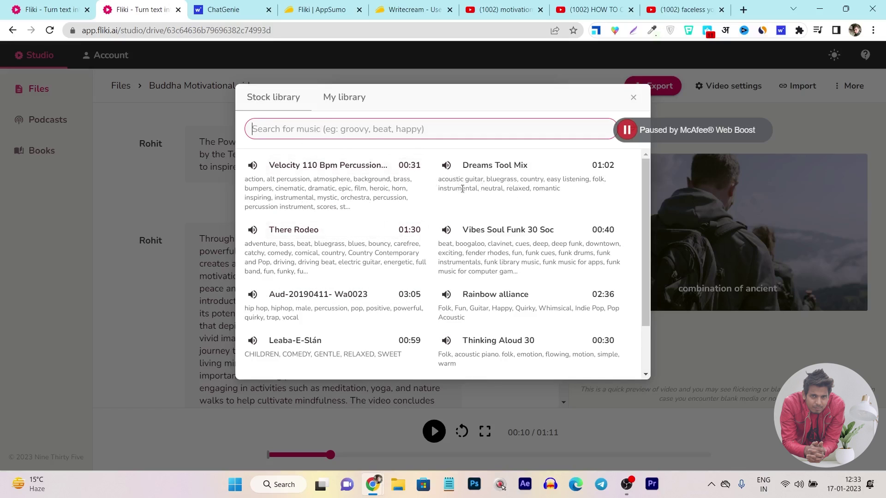
Step: Listen to samples of the stock tracks "Vibes Soul Funk 30 Soc" and "Thinking Aloud 30"
click(445, 230)
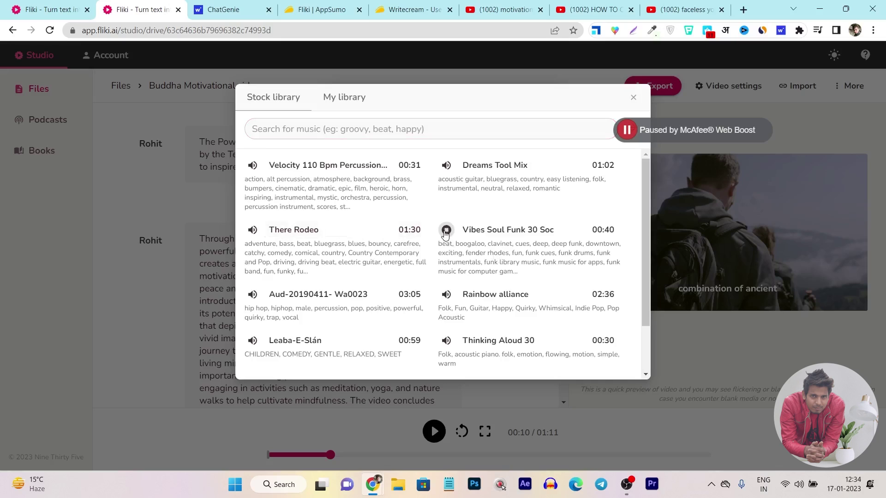
click(451, 232)
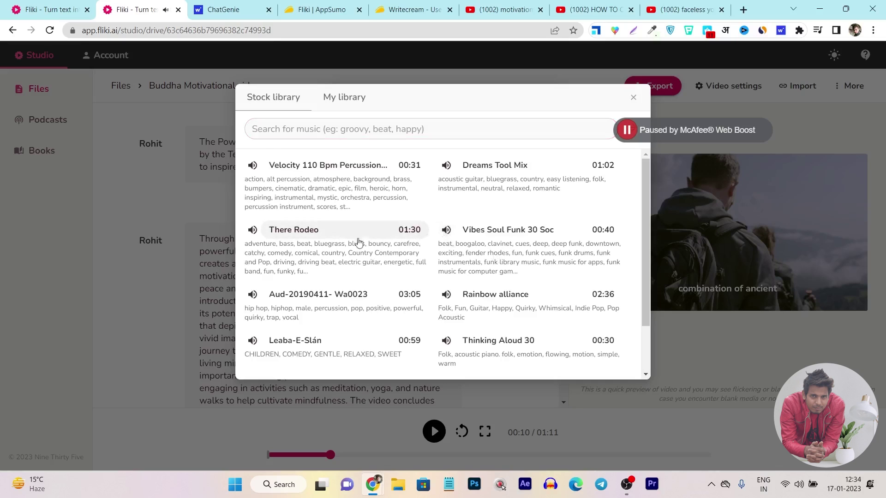
scroll(379, 258, down, 2)
click(446, 282)
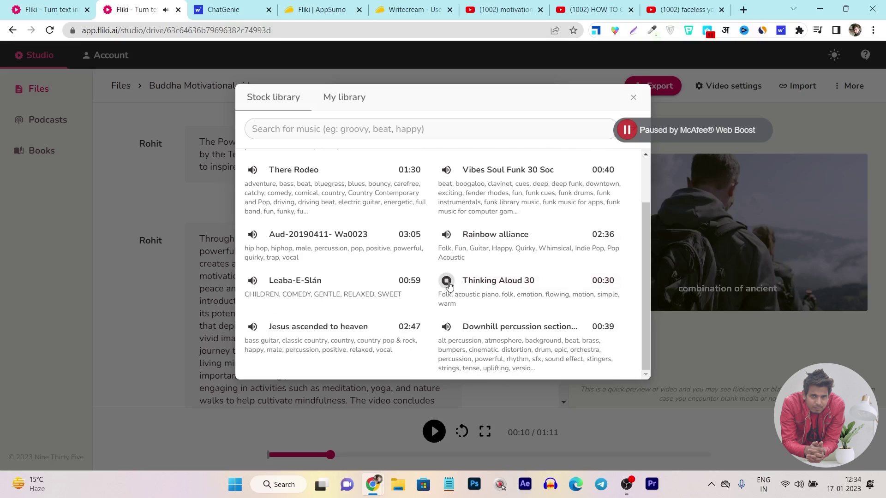
click(448, 282)
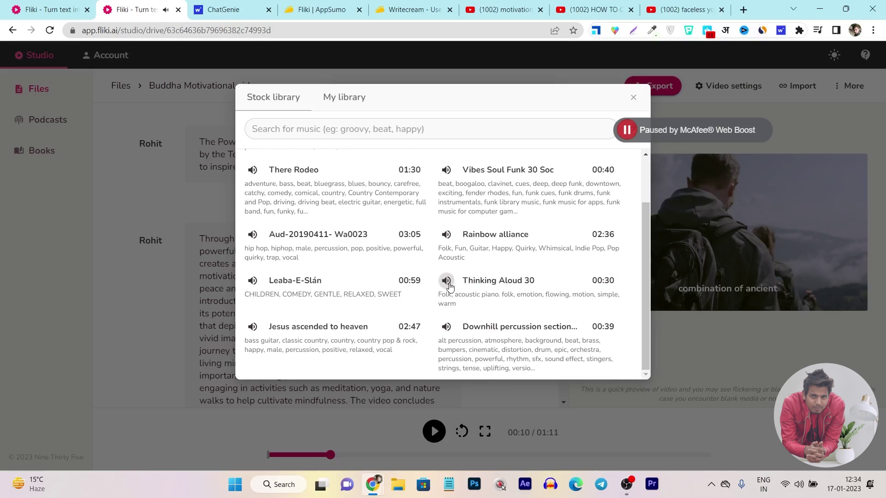
Step: Choose "Thinking Aloud 30" as the background music, lower its volume and save
click(493, 285)
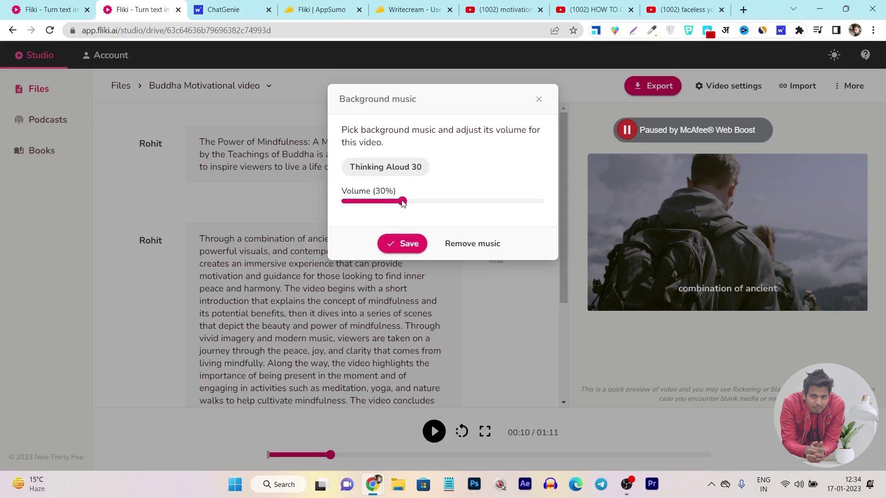
drag(402, 203, 386, 206)
click(403, 244)
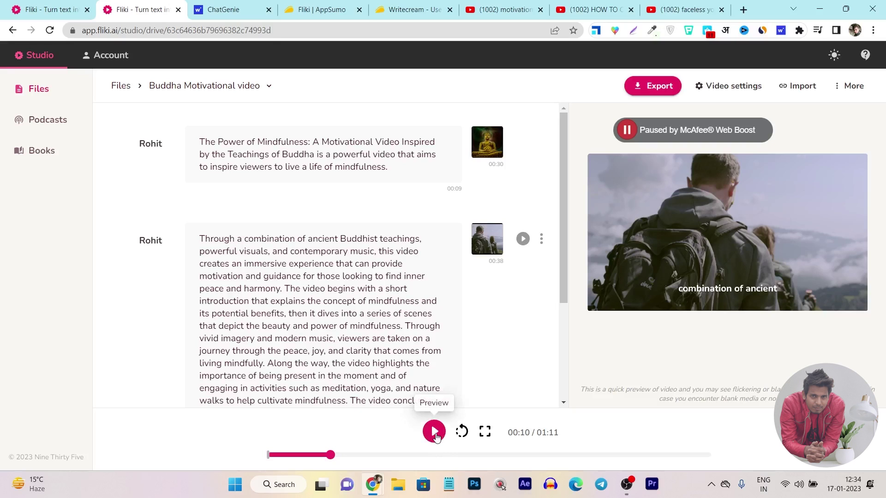
Step: Play part of the second section's preview to check the landscape format, subtitles and background music
click(434, 433)
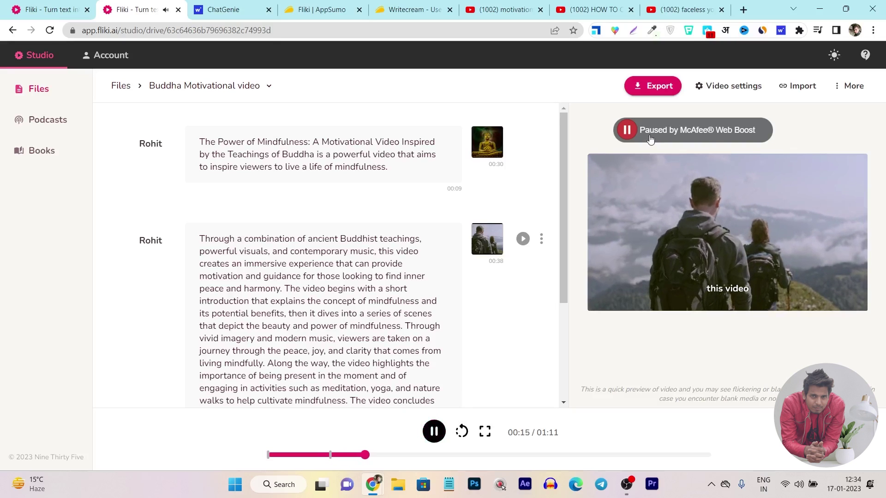
click(436, 432)
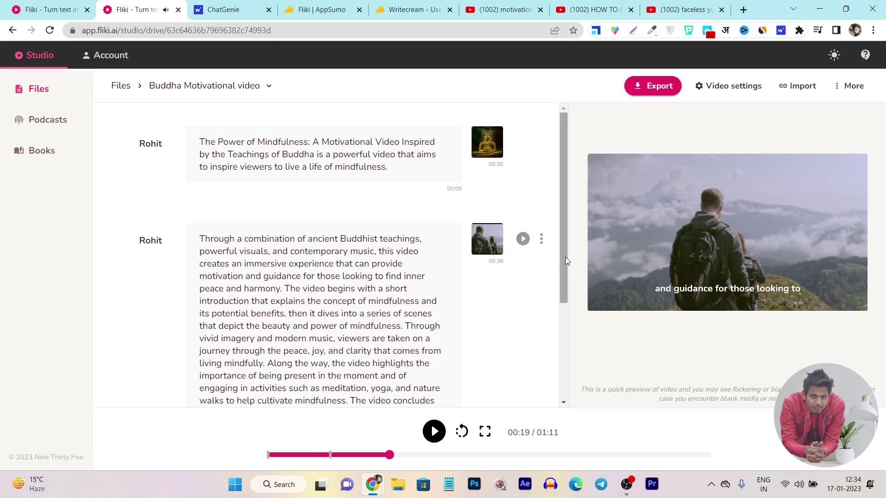
drag(562, 205, 560, 174)
Step: Switch between Writecream's ChatGenie and the Fliki project to review the generated script alongside the video sections
click(223, 9)
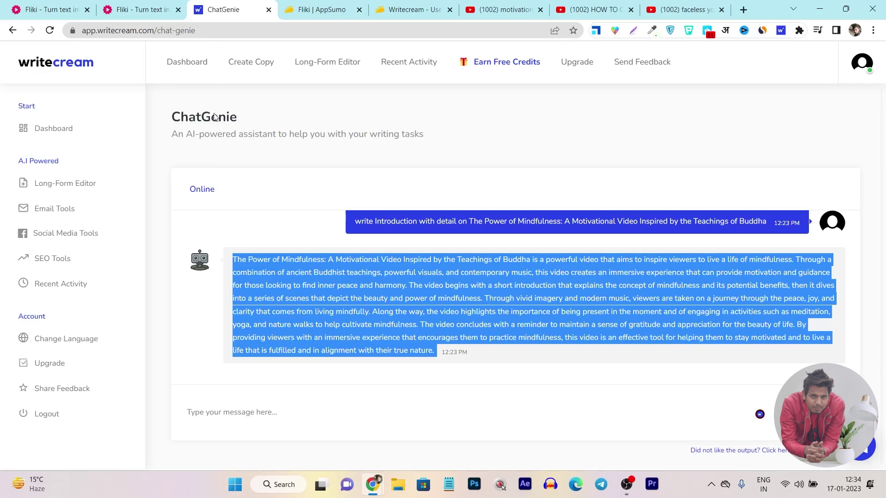
click(141, 9)
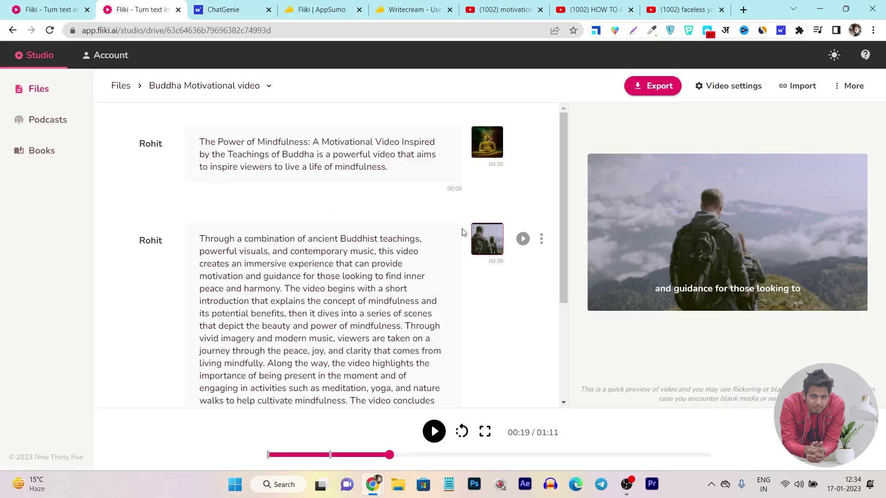
click(240, 5)
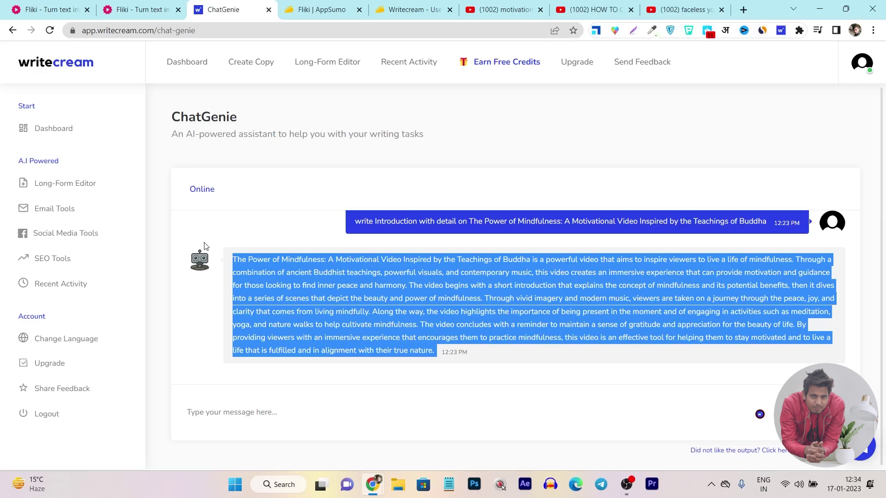
click(142, 9)
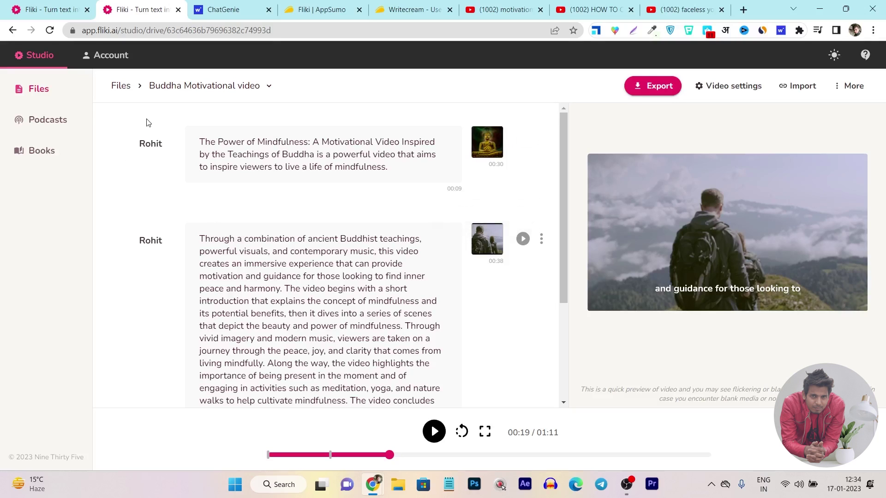
click(209, 10)
click(157, 8)
Step: Switch to YouTube and look over the Buddhist meditation story video and the search results for "motivational video"
click(590, 10)
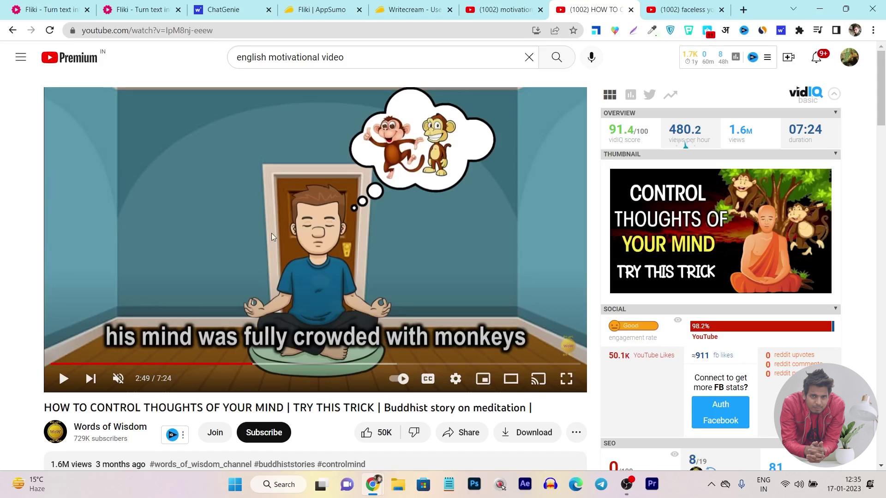
scroll(597, 199, down, 5)
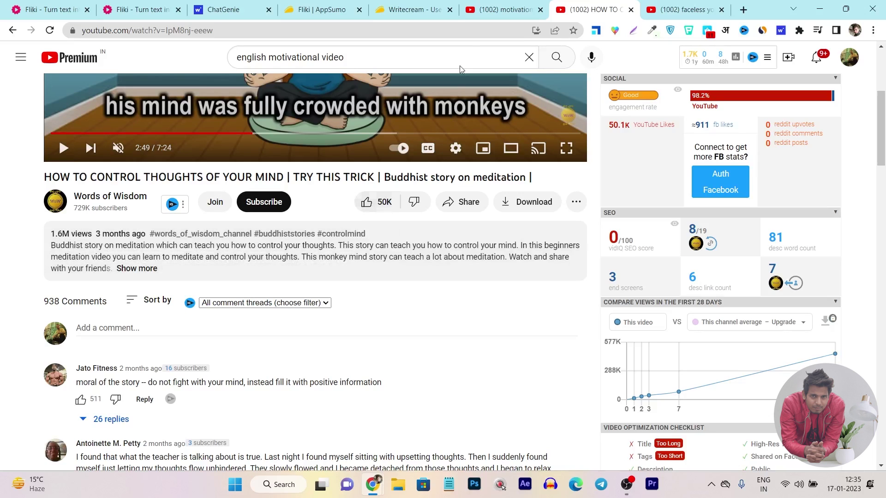
click(503, 6)
click(591, 9)
click(500, 5)
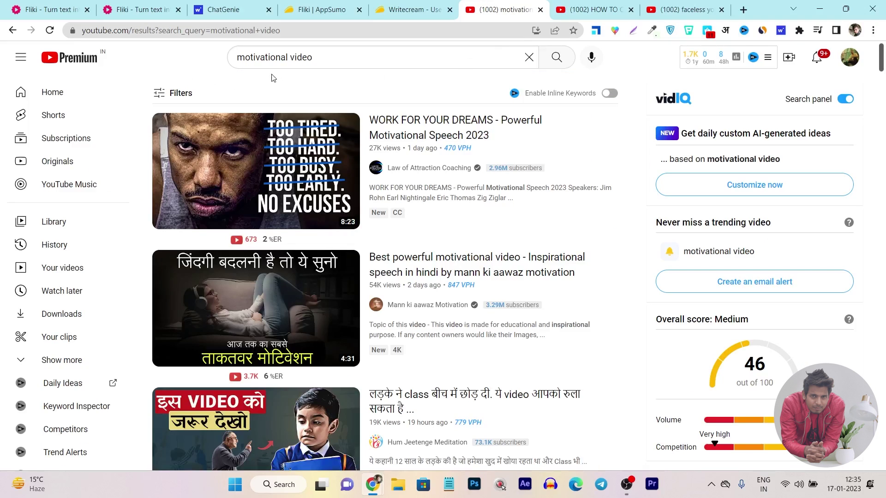
mouse_move(271, 181)
scroll(271, 180, down, 2)
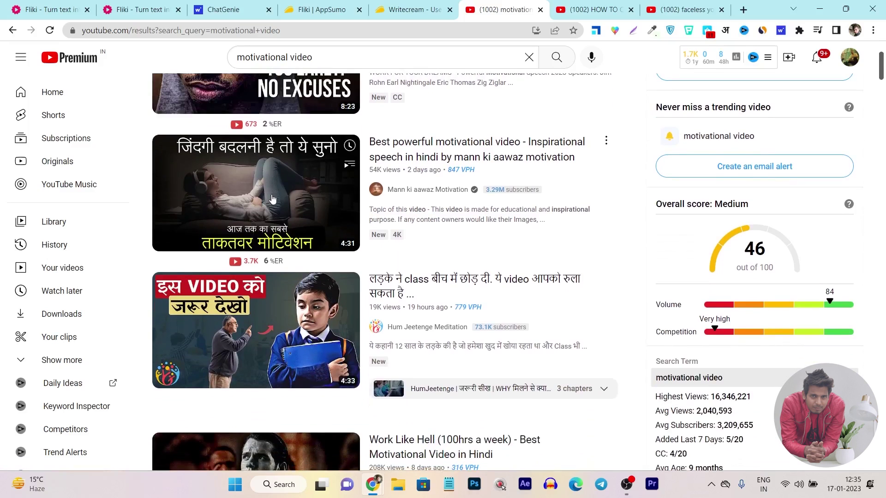
Step: Examine the view counts, upload ages and channels of the "motivational video" results, including CoolMitra and Hum Jeetenge Meditation
scroll(287, 216, up, 2)
scroll(285, 210, down, 5)
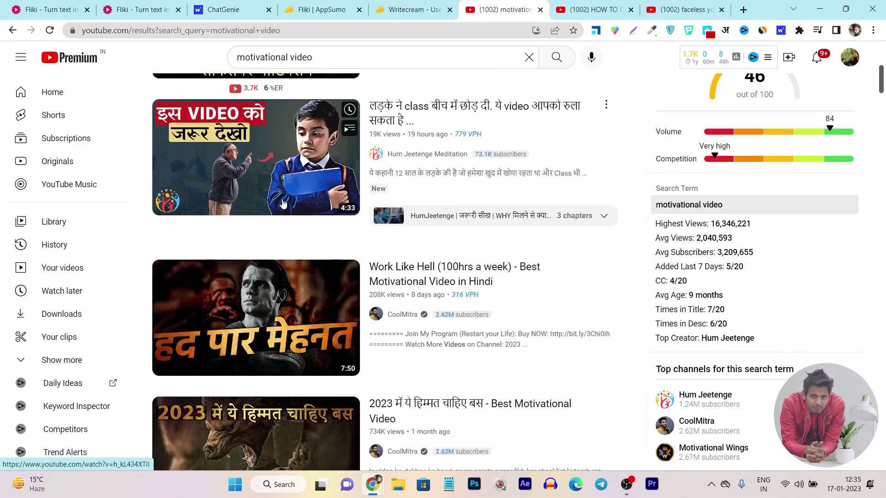
scroll(282, 203, down, 2)
scroll(309, 272, up, 4)
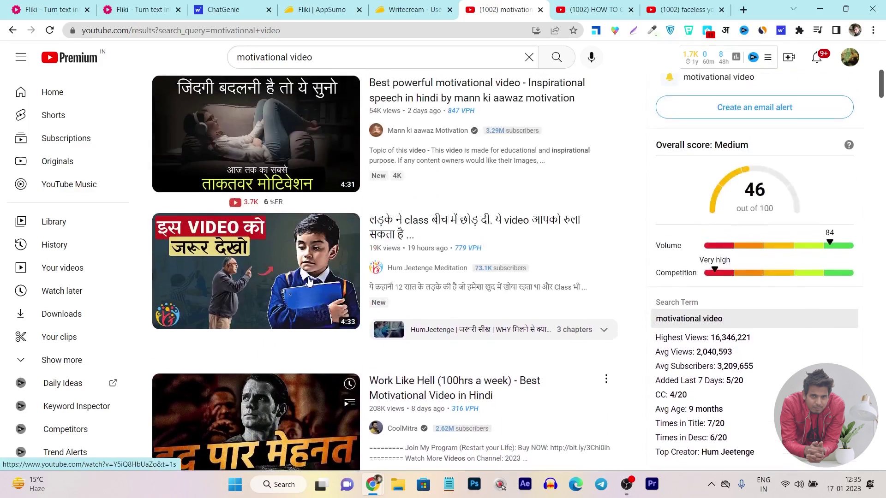
scroll(308, 273, up, 3)
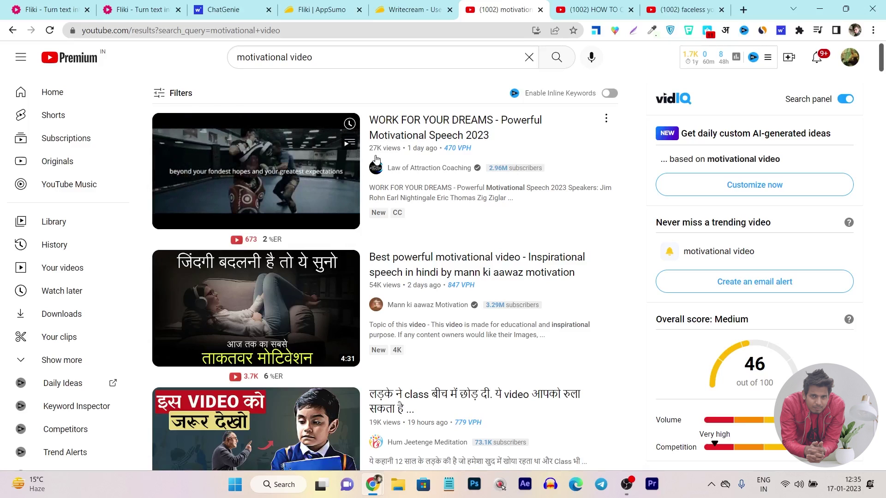
scroll(421, 157, down, 1)
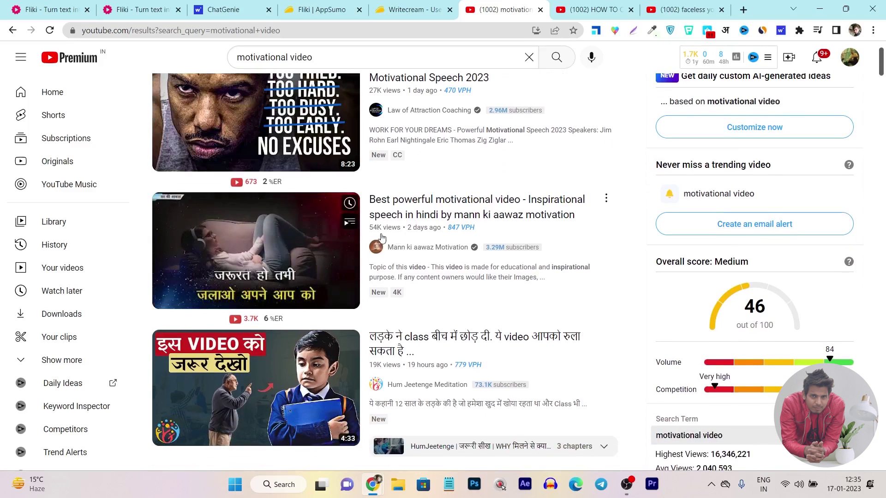
scroll(449, 247, down, 4)
scroll(373, 244, down, 1)
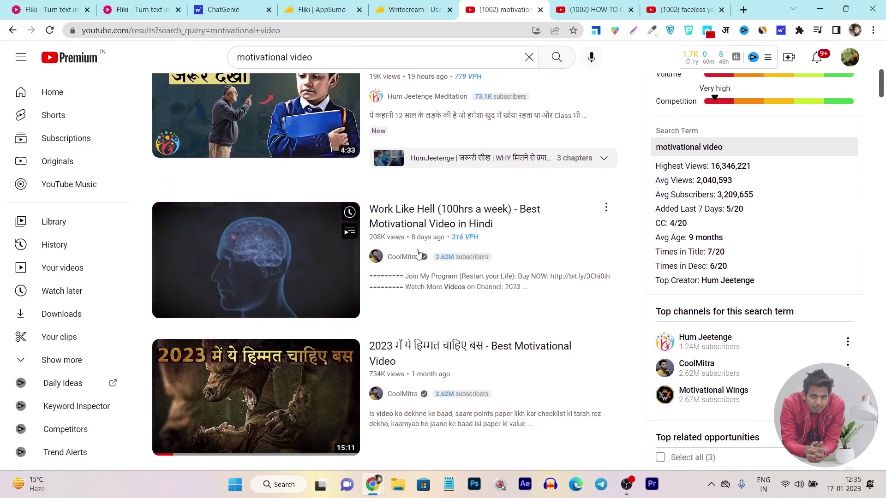
scroll(544, 244, up, 5)
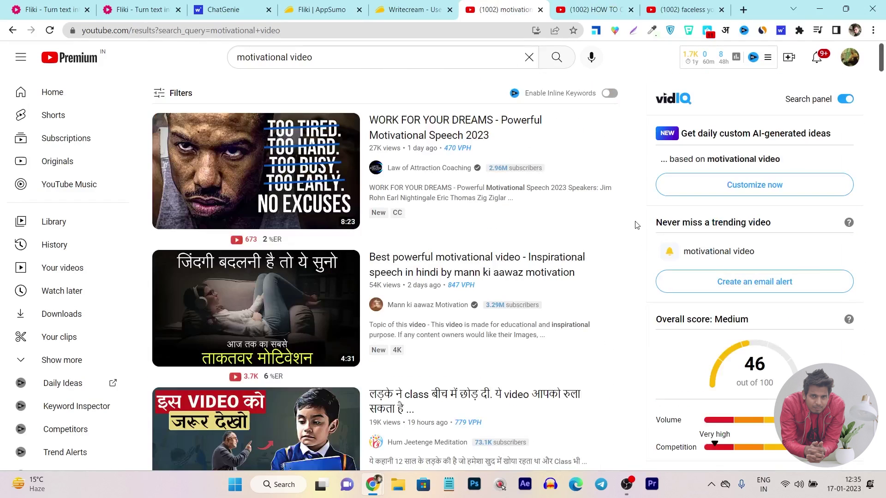
Step: Return to the YouTube home page and search for "faceless youtube channel ideas"
click(322, 58)
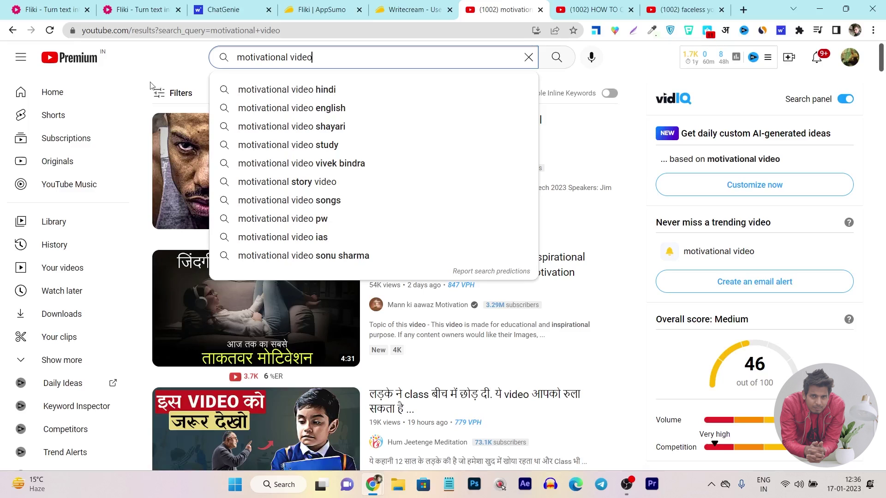
click(50, 92)
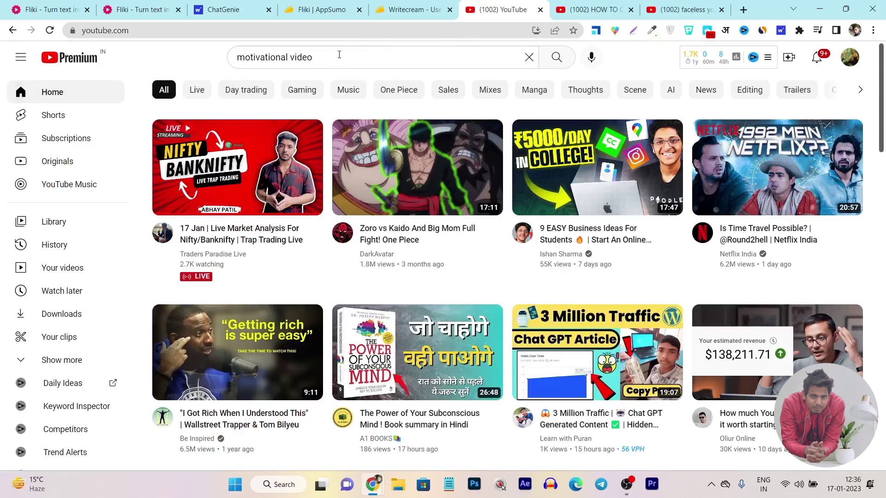
drag(336, 56, 223, 57)
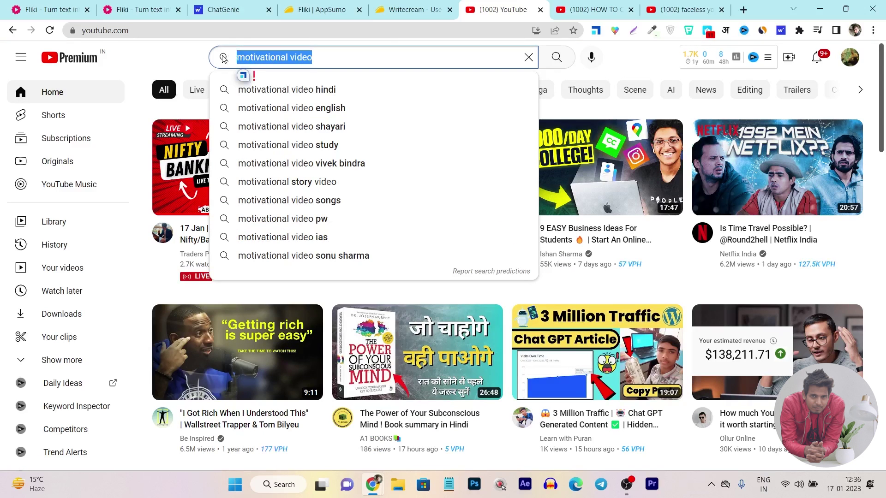
text(faceles)
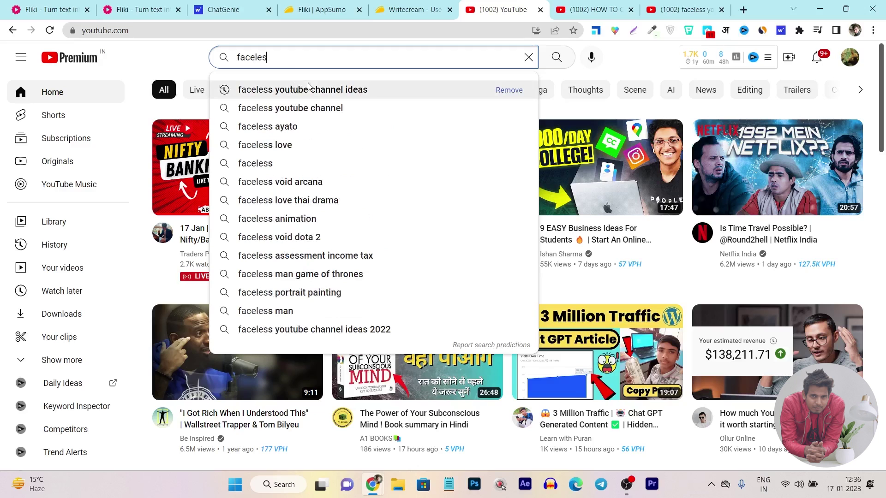
click(296, 88)
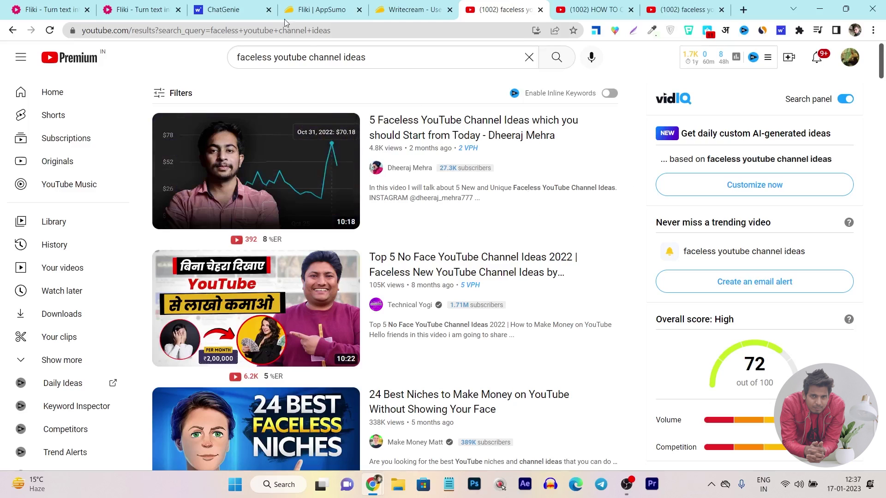
Step: Revisit the generated script in ChatGenie and the Buddha Motivational video project in Fliki
click(216, 12)
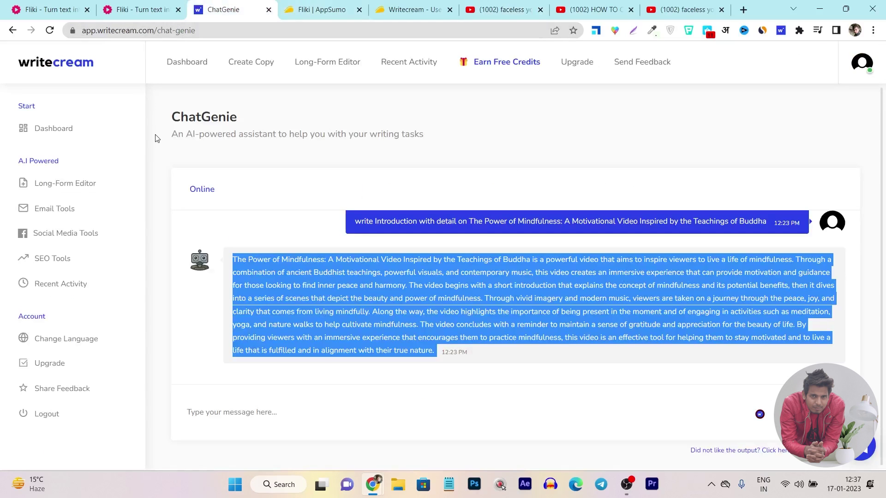
click(133, 10)
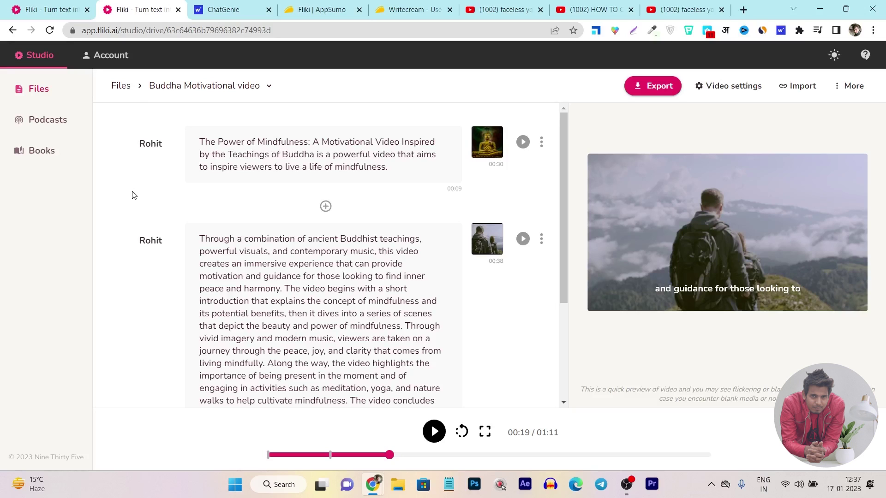
click(218, 9)
Step: Look over the Fliki lifetime deal on AppSumo and go to its plans and features
click(318, 10)
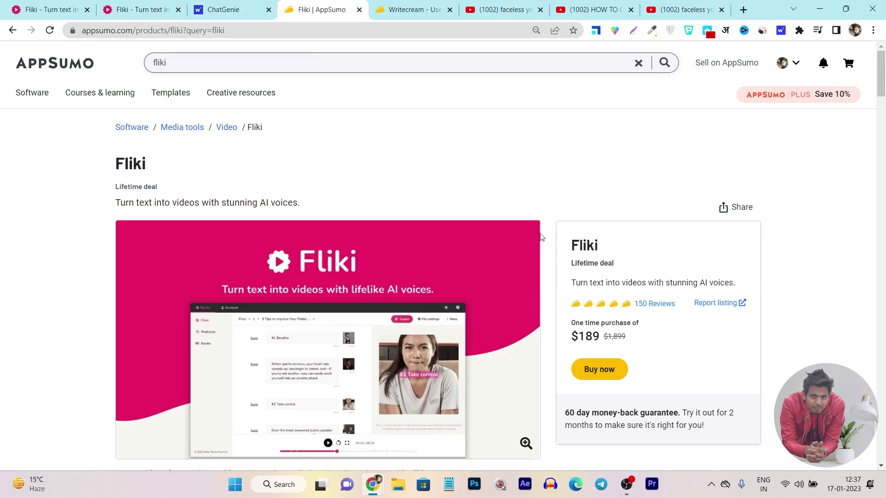
scroll(545, 226, down, 4)
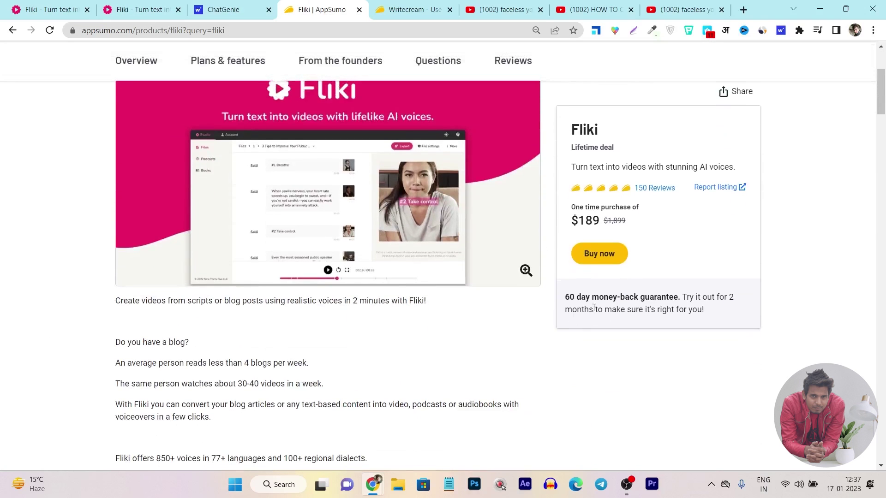
scroll(266, 197, up, 4)
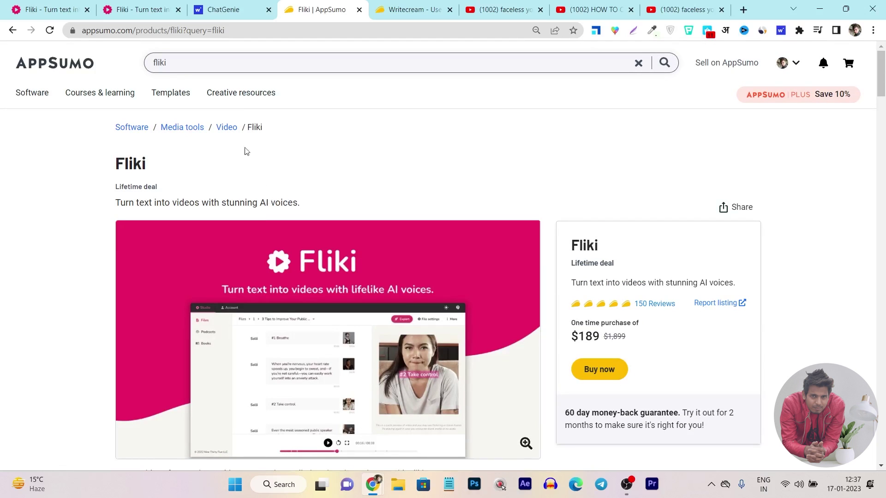
scroll(265, 152, down, 5)
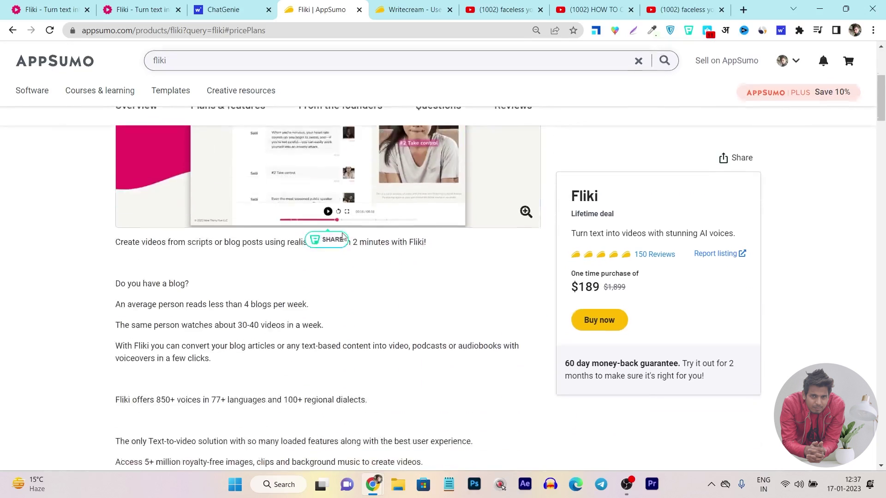
click(230, 63)
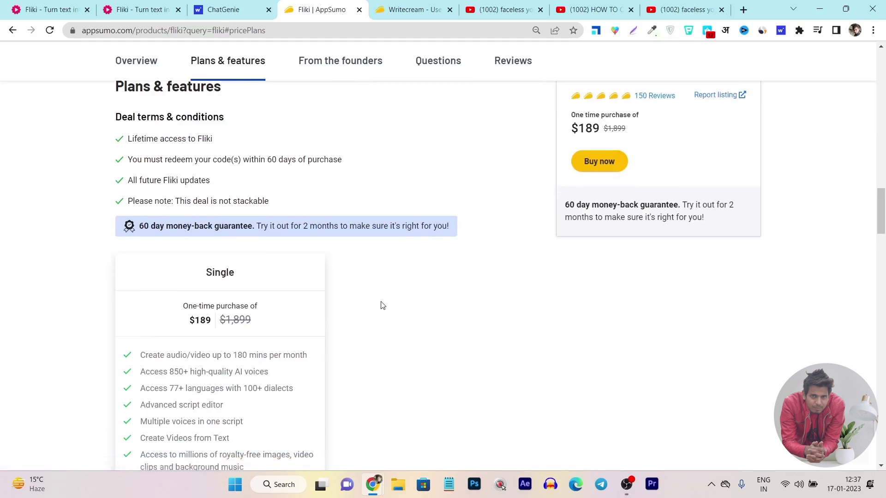
scroll(252, 275, down, 2)
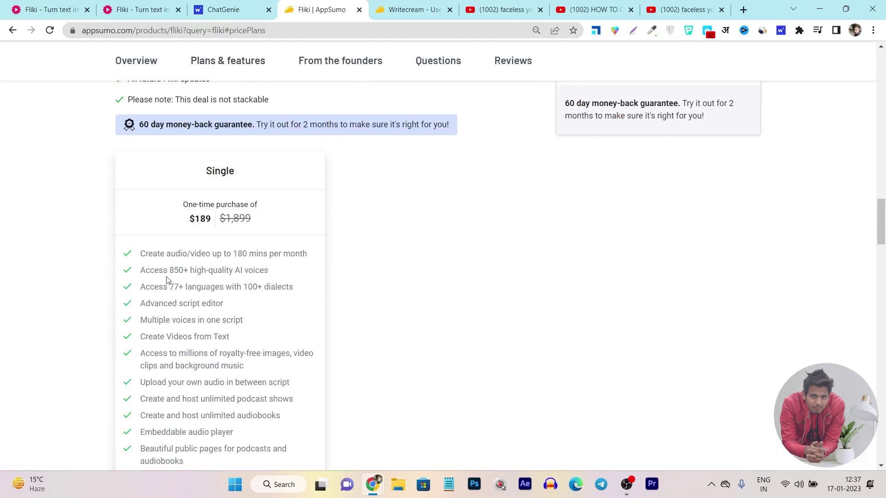
Step: Highlight the AI voices, languages and dialects, and monthly minutes entries in the Fliki plan's feature list
drag(170, 271, 269, 271)
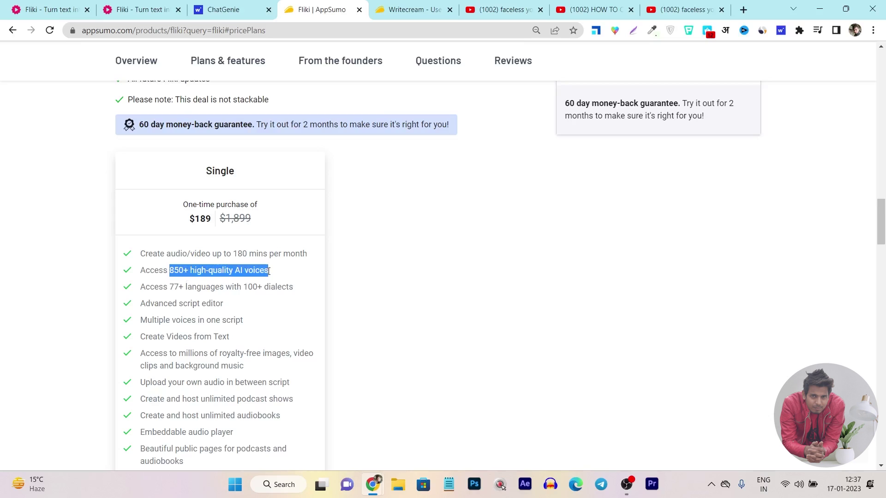
drag(167, 287, 298, 288)
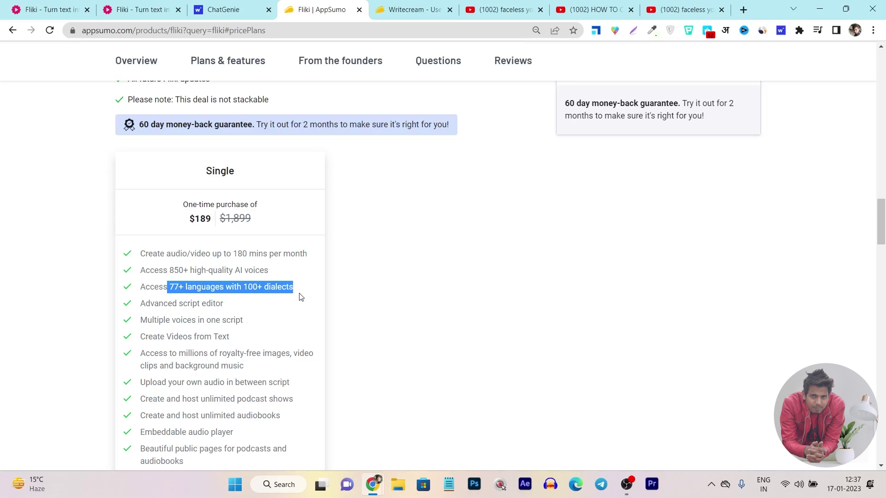
scroll(301, 296, down, 4)
scroll(253, 306, up, 2)
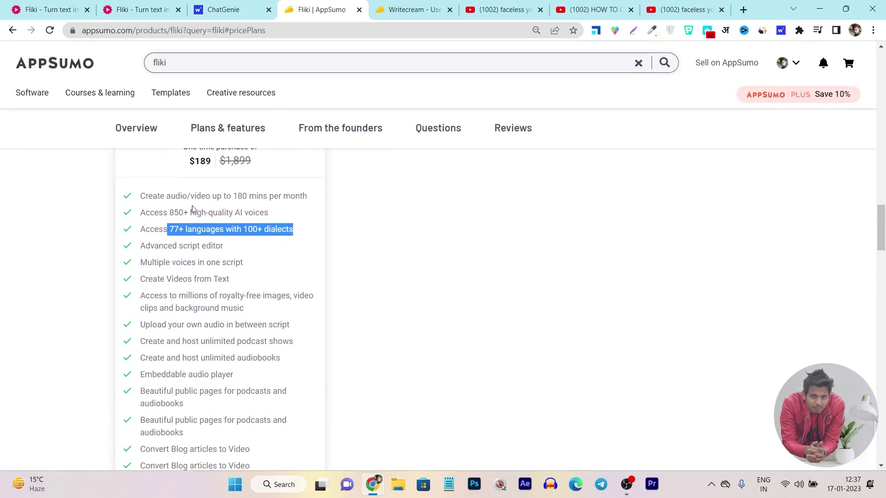
drag(236, 198, 312, 201)
click(313, 201)
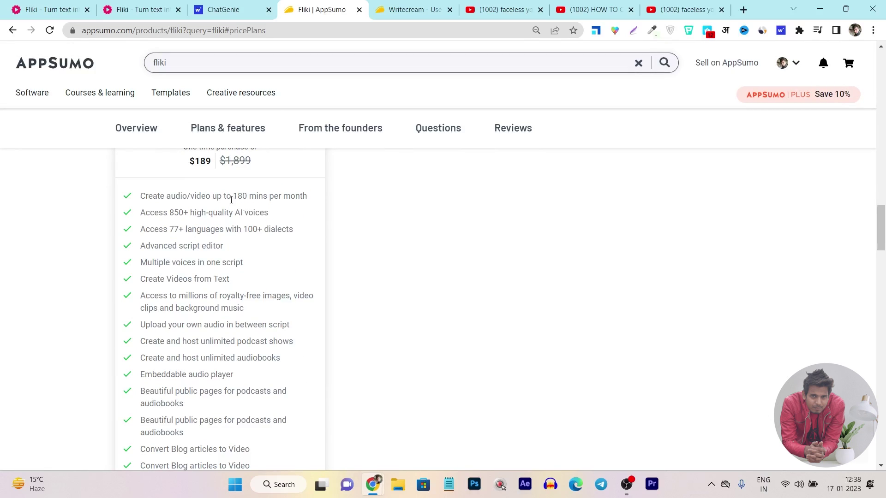
drag(235, 194, 245, 194)
click(243, 197)
Step: Open the Writecream deal's plans and features on AppSumo and highlight the monthly character allowance and included tools
click(391, 7)
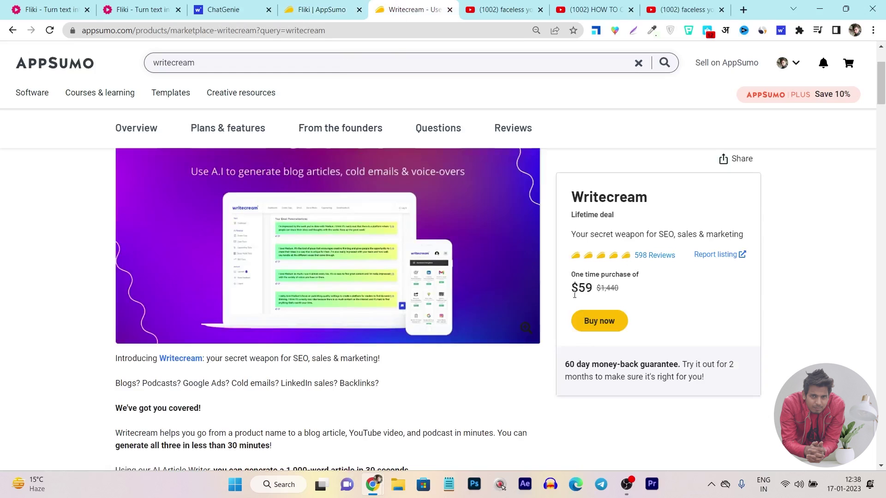
click(227, 128)
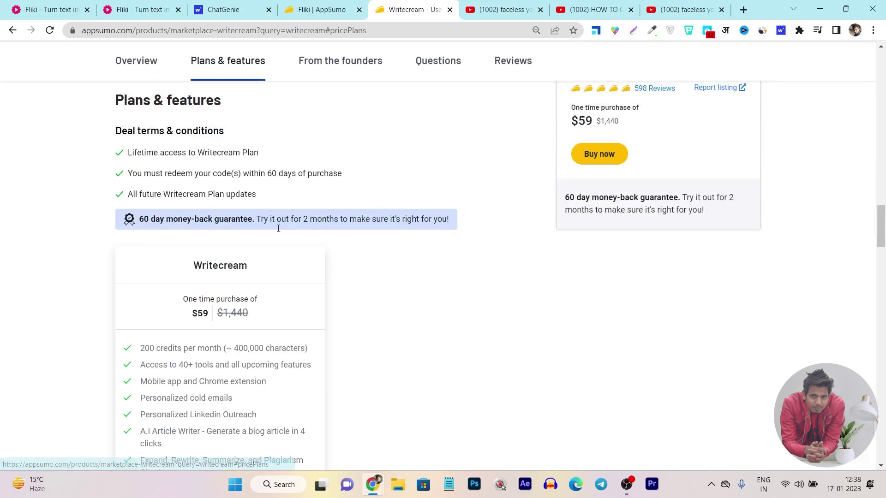
scroll(277, 238, down, 4)
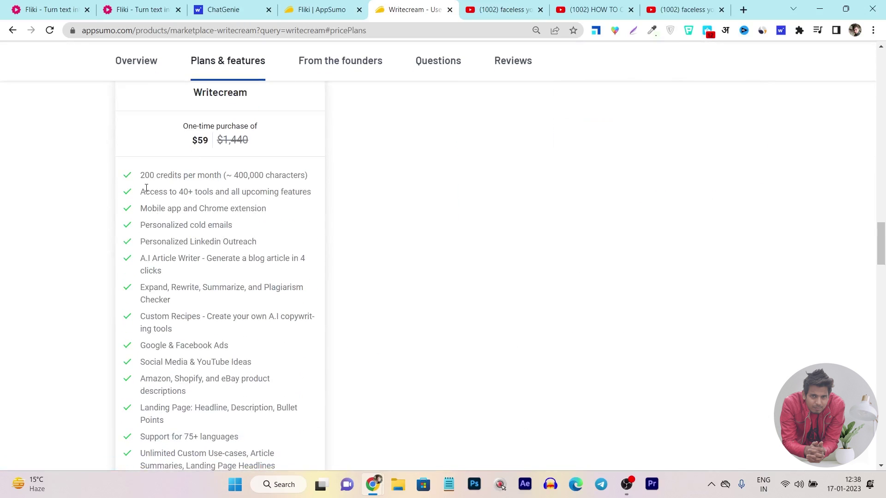
drag(235, 176, 255, 175)
drag(177, 194, 224, 193)
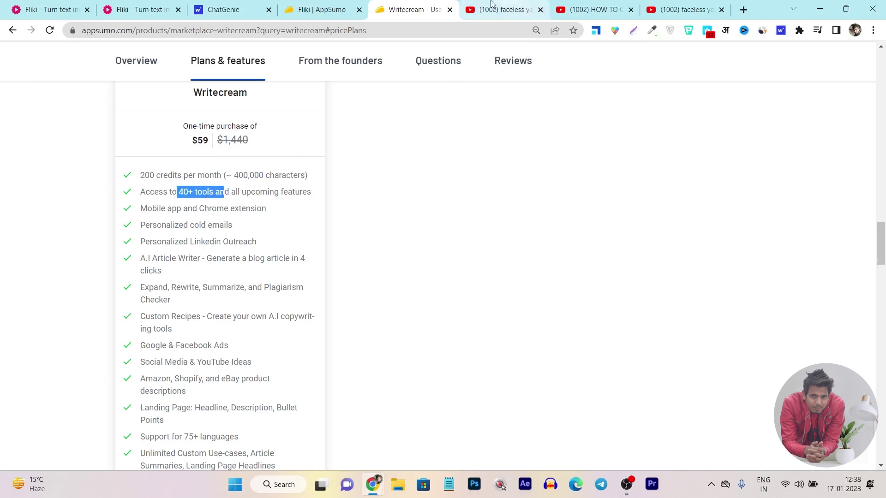
Step: Look back through the ChatGenie conversation at the video outline on The Power of Mindfulness
click(217, 9)
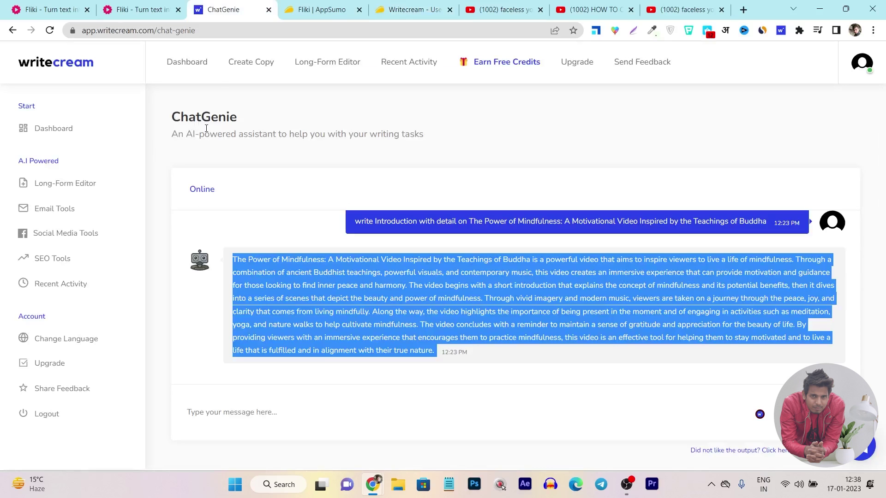
scroll(358, 291, up, 15)
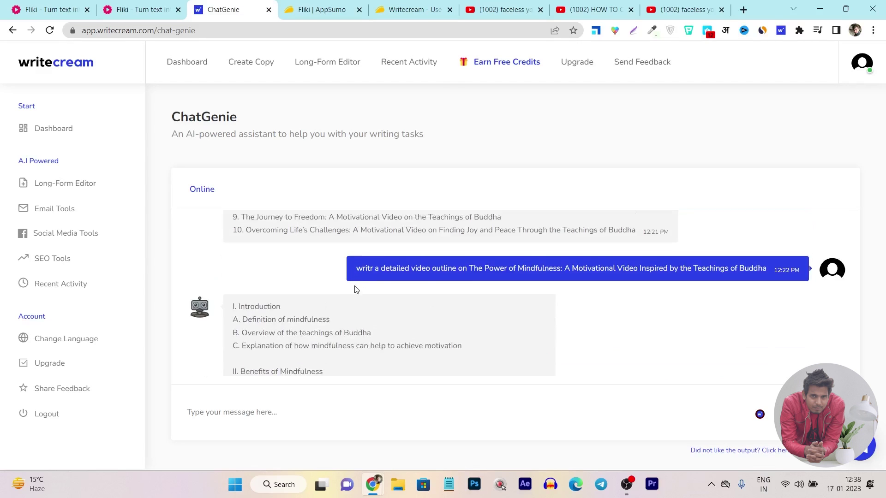
scroll(296, 290, down, 10)
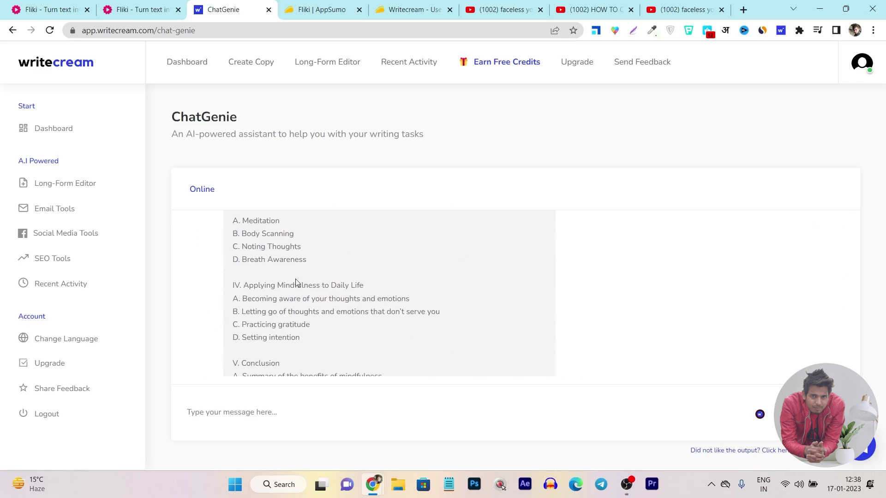
Step: Open the Writecream dashboard and browse its content tools, including the SEO category
click(54, 131)
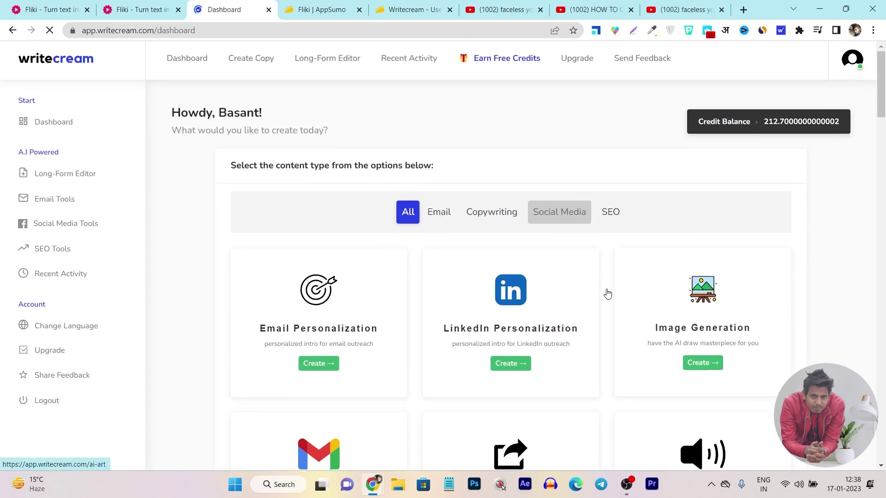
scroll(530, 286, down, 2)
scroll(348, 233, down, 5)
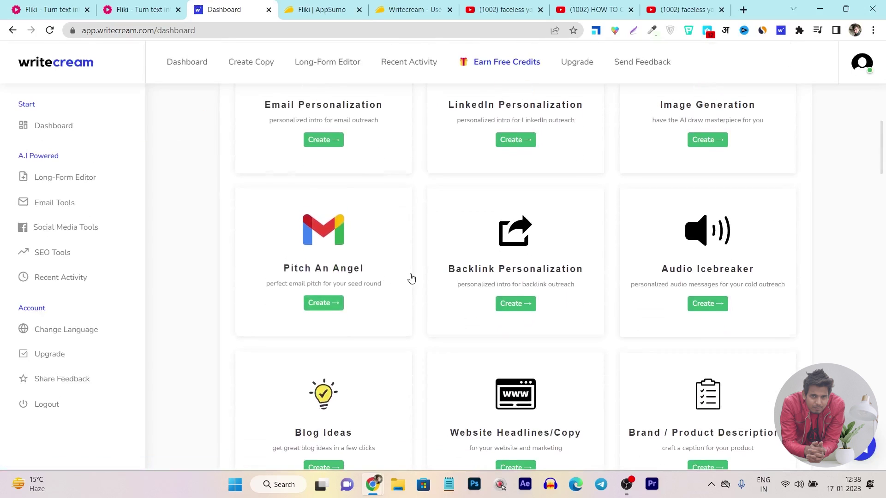
scroll(412, 278, up, 2)
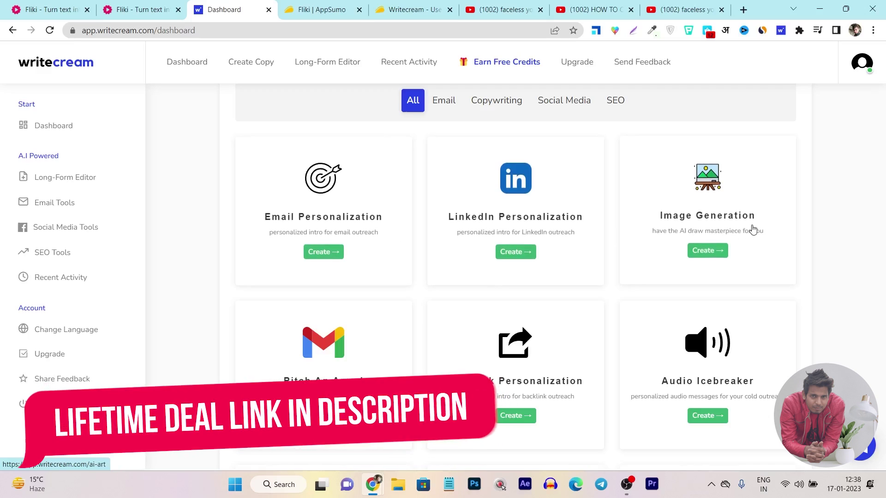
scroll(752, 230, down, 7)
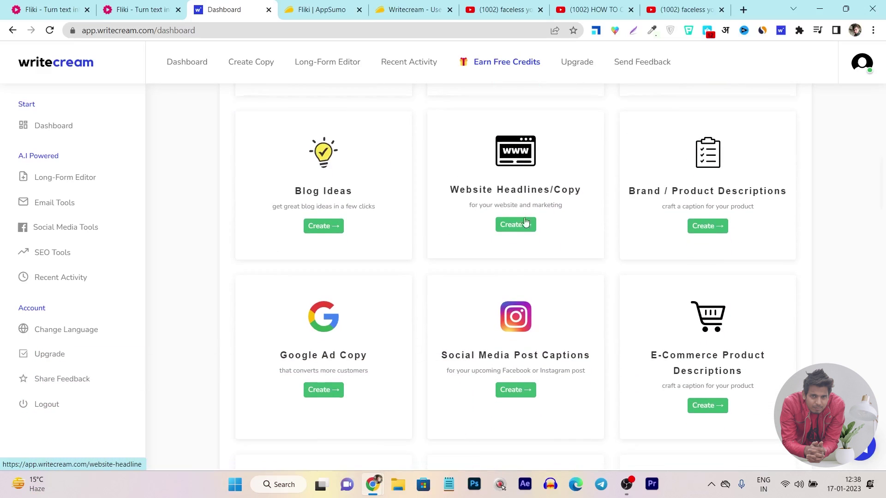
scroll(511, 220, down, 4)
scroll(425, 281, down, 8)
scroll(418, 312, up, 4)
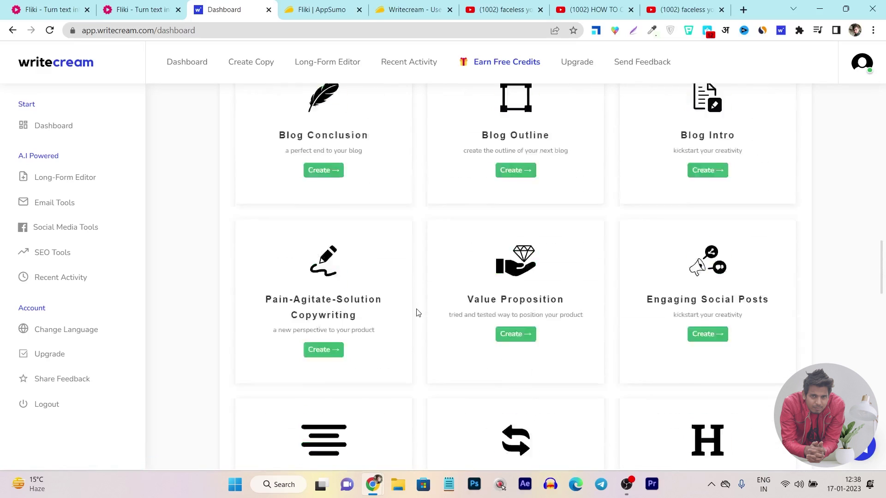
scroll(276, 268, up, 3)
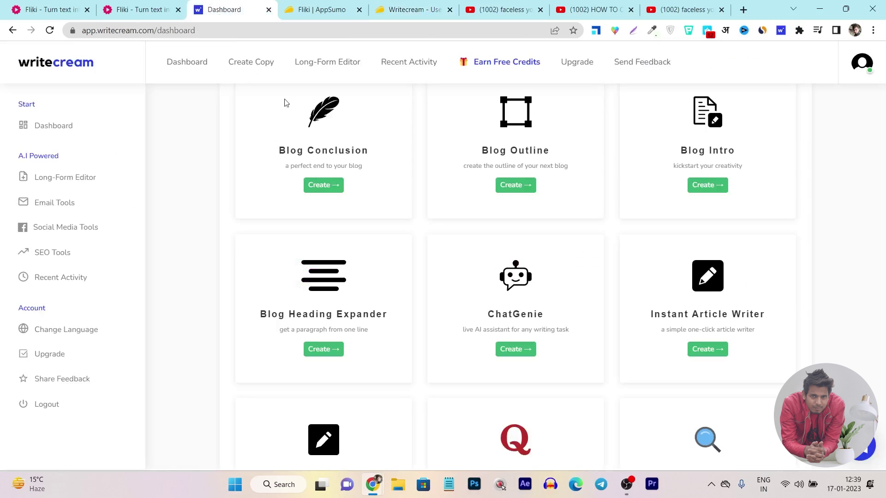
scroll(461, 244, up, 7)
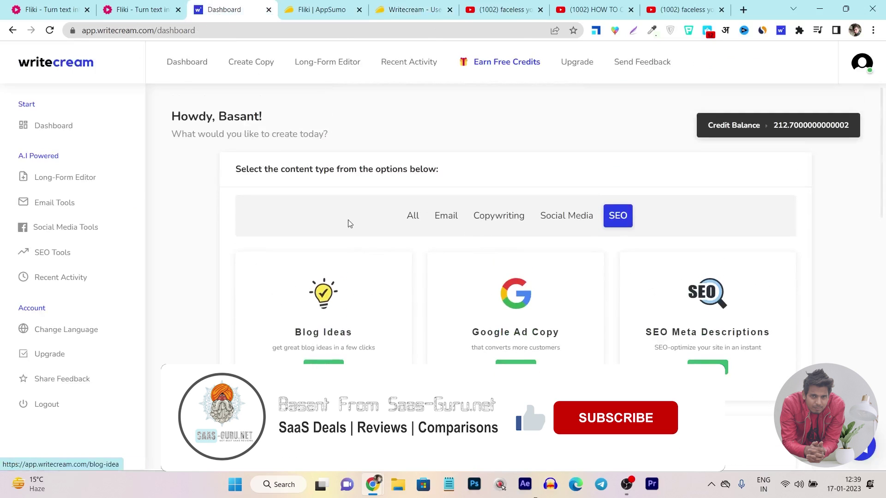
Step: Switch back to the Fliki deal on AppSumo and view the product overview and purchase details
click(327, 9)
scroll(560, 226, up, 10)
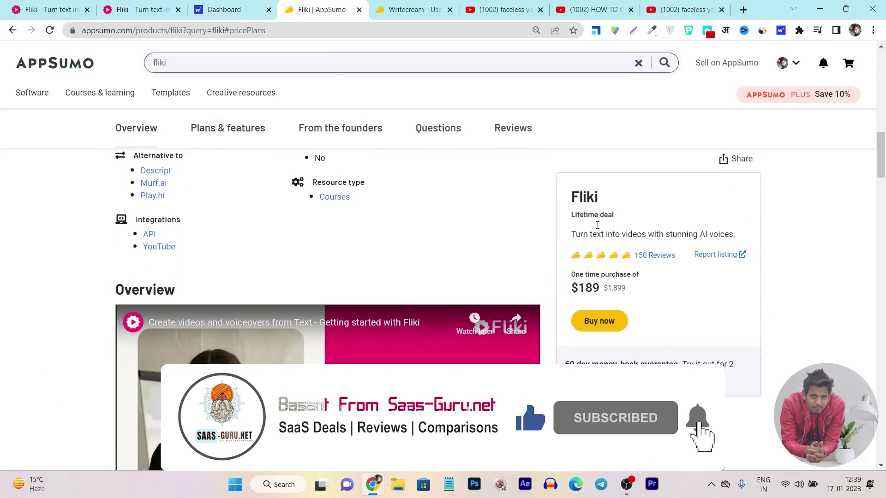
scroll(550, 255, up, 4)
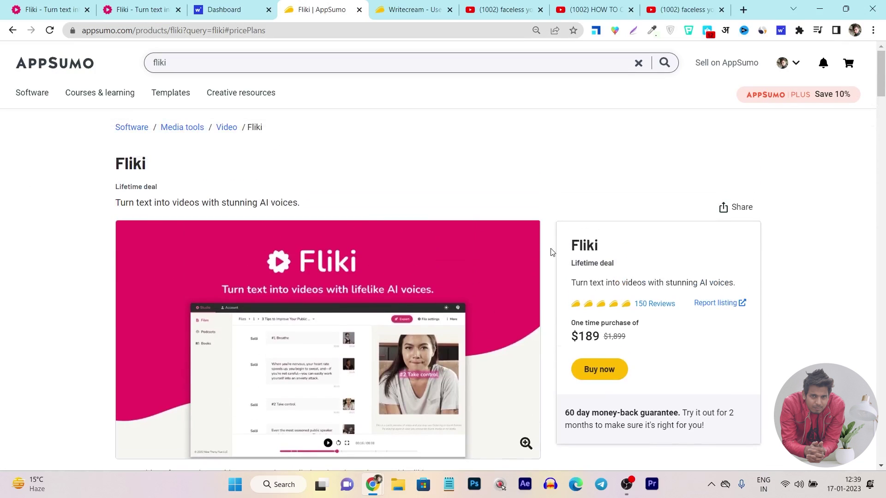
click(626, 484)
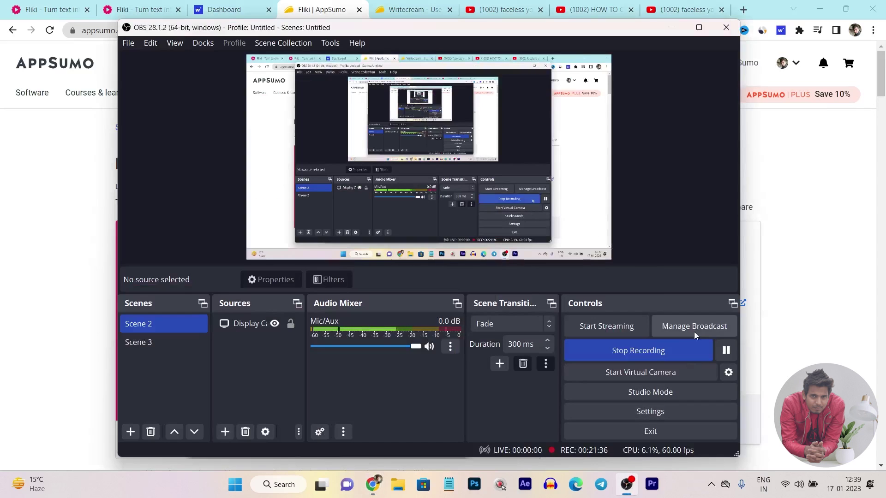